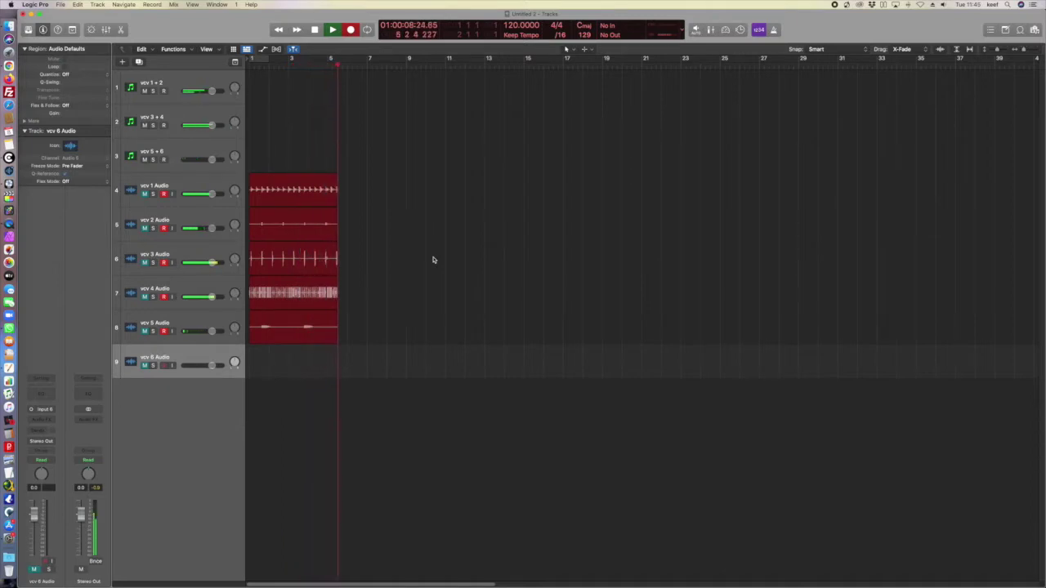
Stop the multitrack recording and close the current project
{"action": "key", "text": "space"}
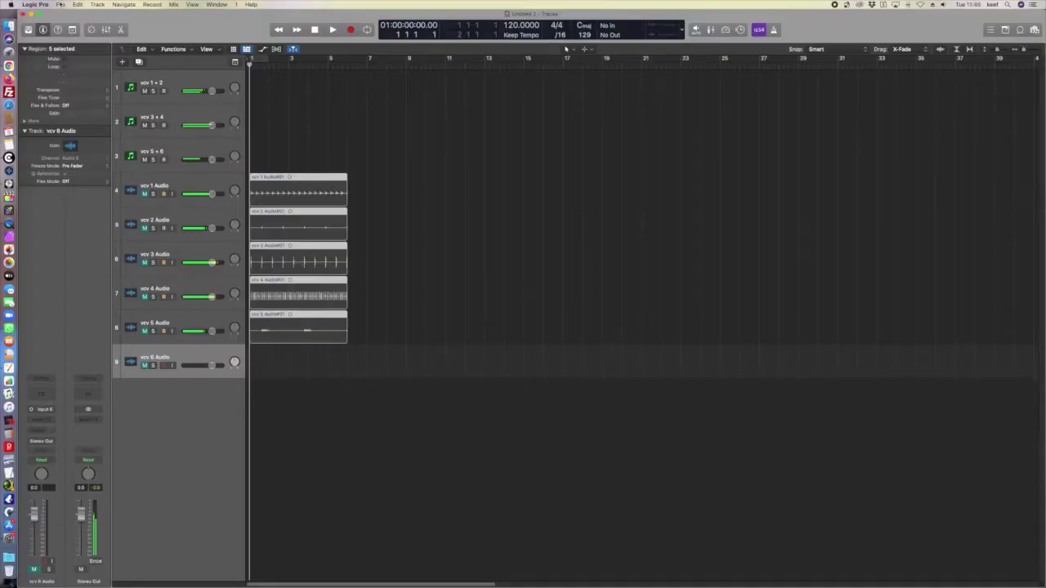
{"action": "left_click", "coordinate": [60, 4]}
{"action": "left_click", "coordinate": [62, 58]}
{"action": "left_click", "coordinate": [502, 189]}
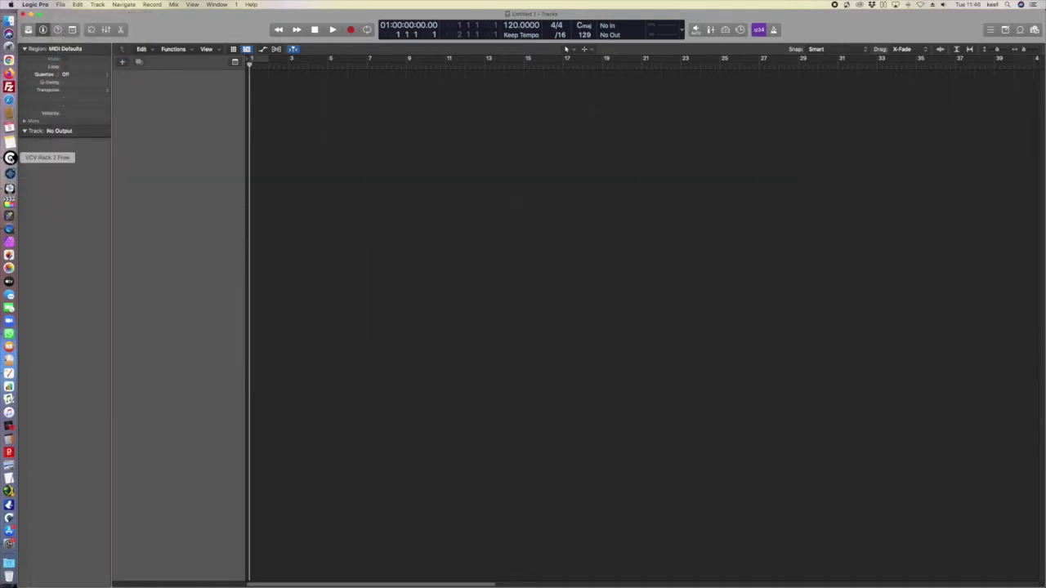
Switch to VCV Rack, set the AUDIO 16 module's driver to Core Audio and open its device selection
{"action": "left_click", "coordinate": [10, 157]}
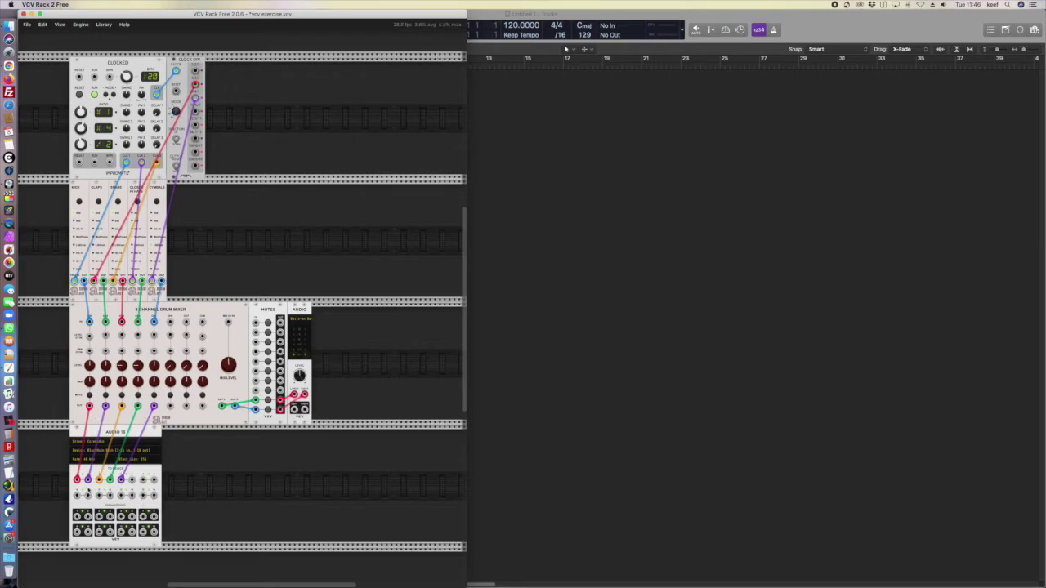
{"action": "left_click", "coordinate": [94, 442]}
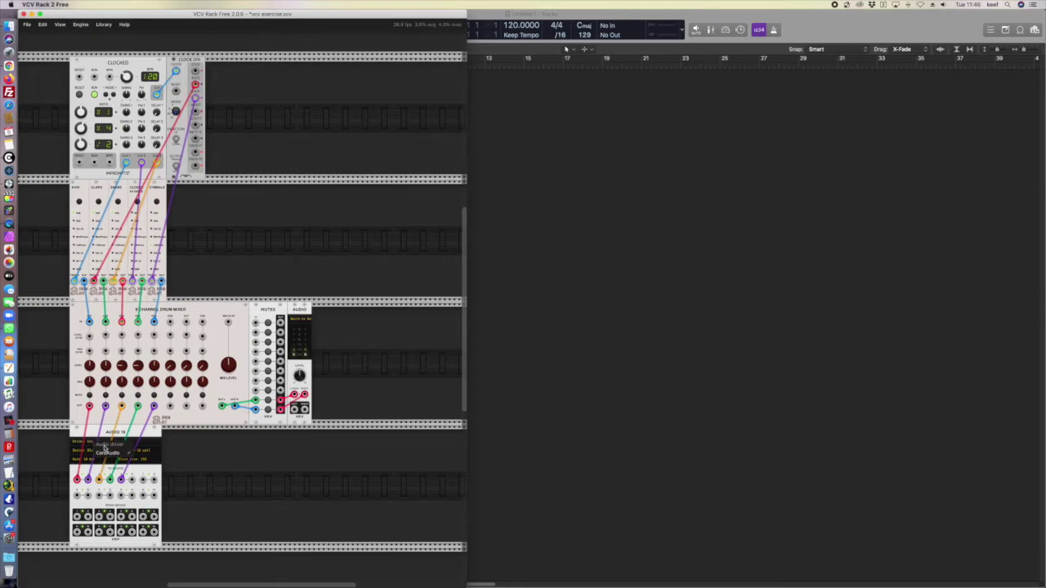
{"action": "left_click", "coordinate": [112, 453]}
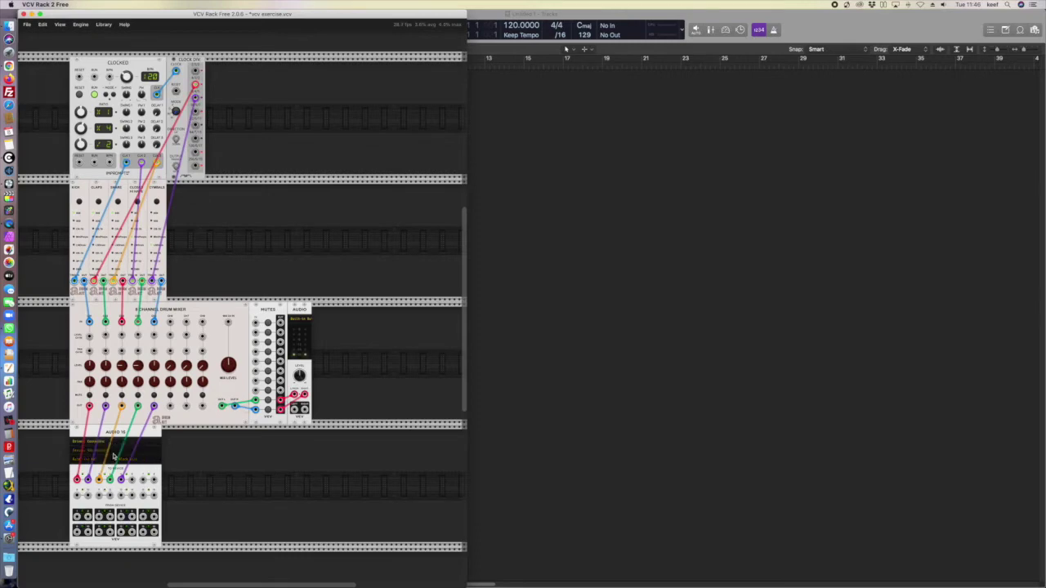
{"action": "left_click", "coordinate": [107, 451]}
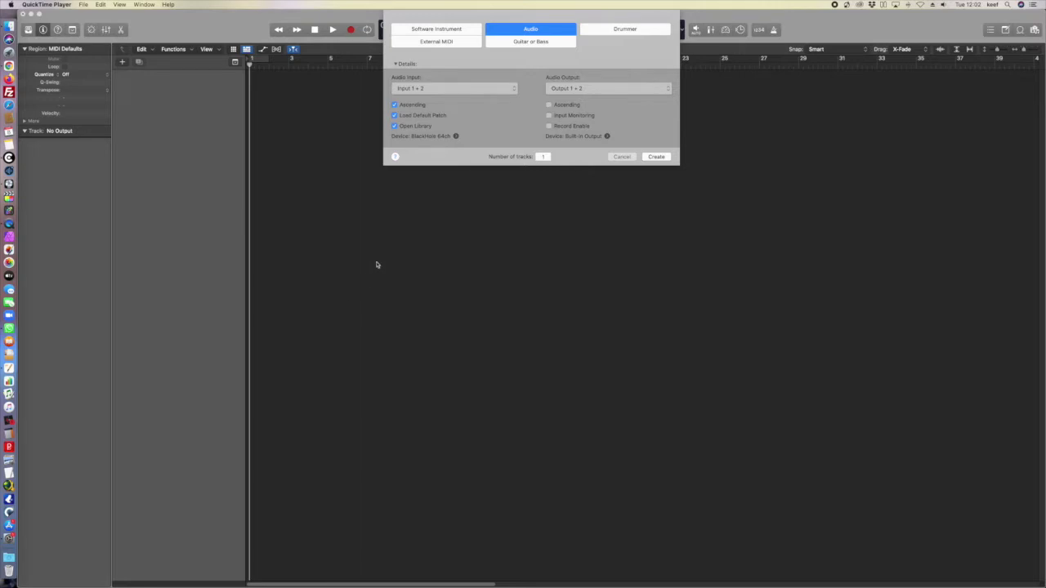
In Logic Pro, create one software instrument track with a mono External Instrument and Output 1 + 2, and close the Library and Musical Typing
{"action": "left_click", "coordinate": [447, 30]}
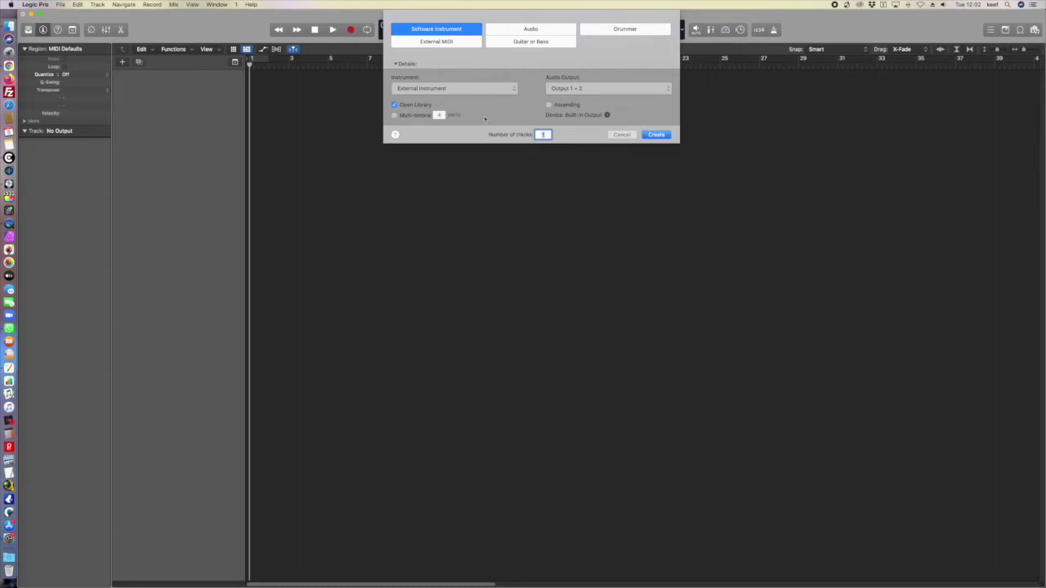
{"action": "left_click", "coordinate": [481, 89]}
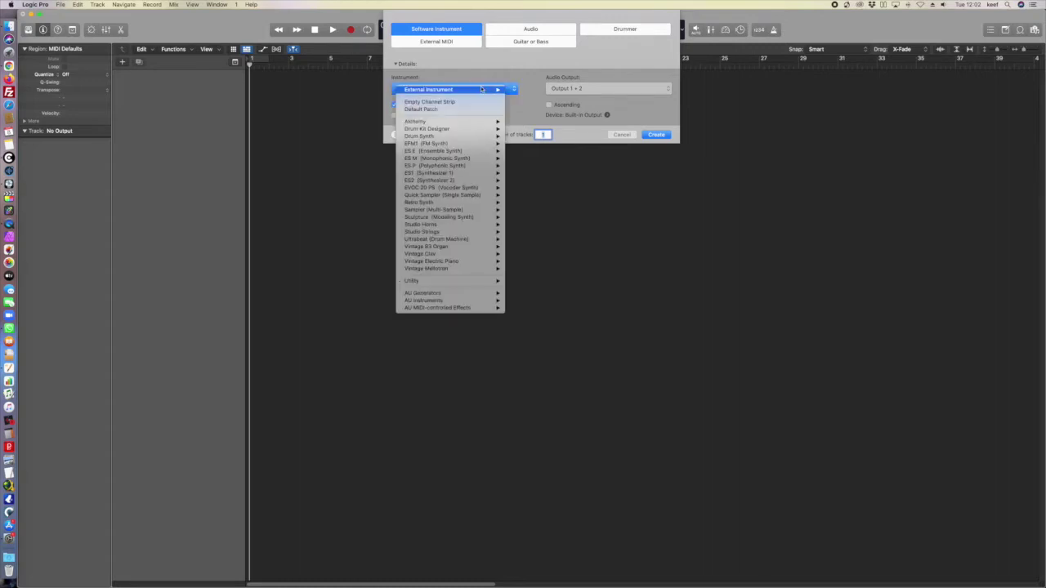
{"action": "mouse_move", "coordinate": [471, 283]}
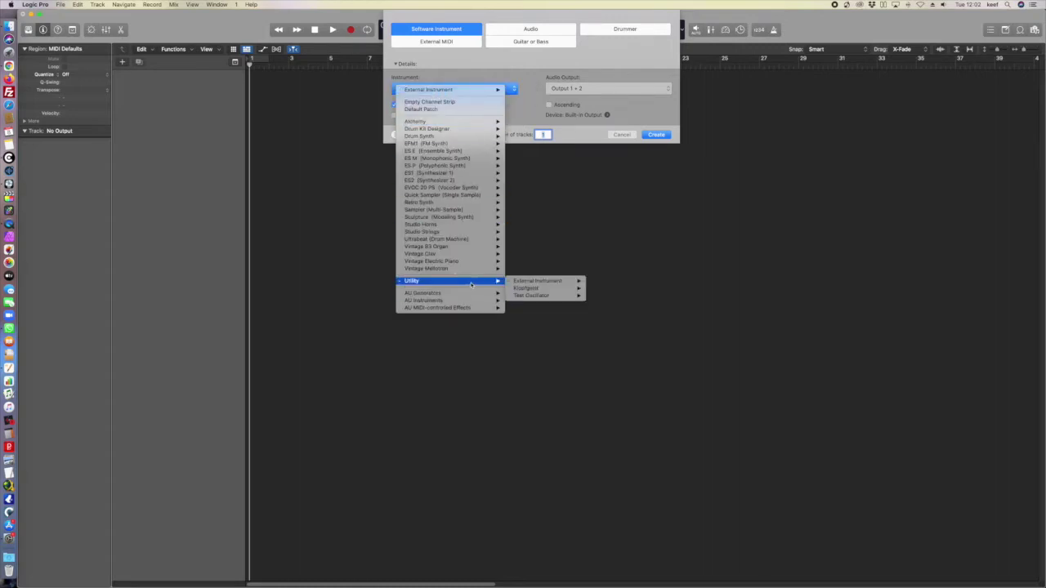
{"action": "mouse_move", "coordinate": [527, 286]}
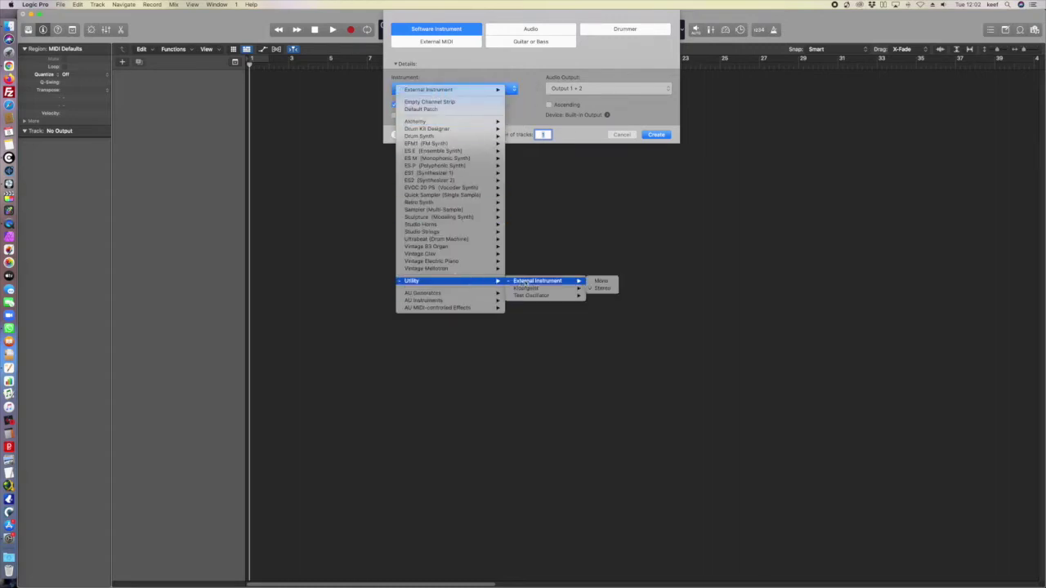
{"action": "left_click", "coordinate": [602, 281]}
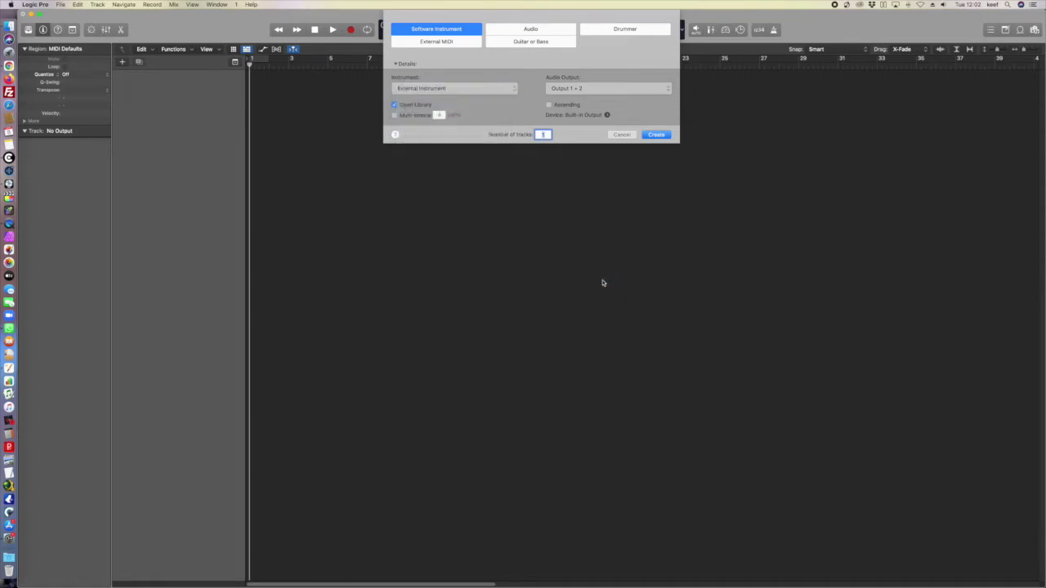
{"action": "left_click", "coordinate": [585, 89]}
{"action": "left_click", "coordinate": [585, 89]}
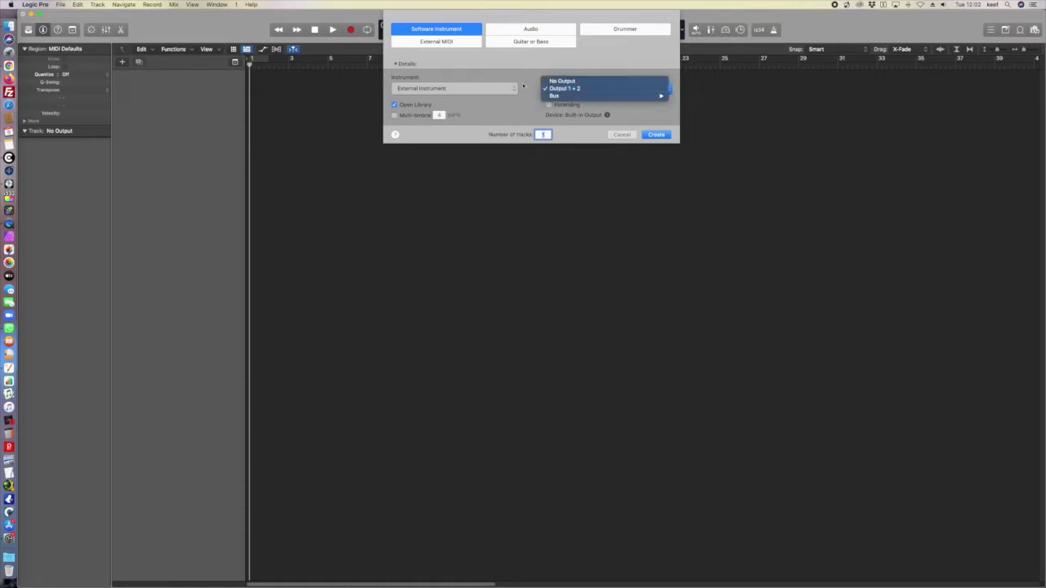
{"action": "left_click", "coordinate": [655, 135]}
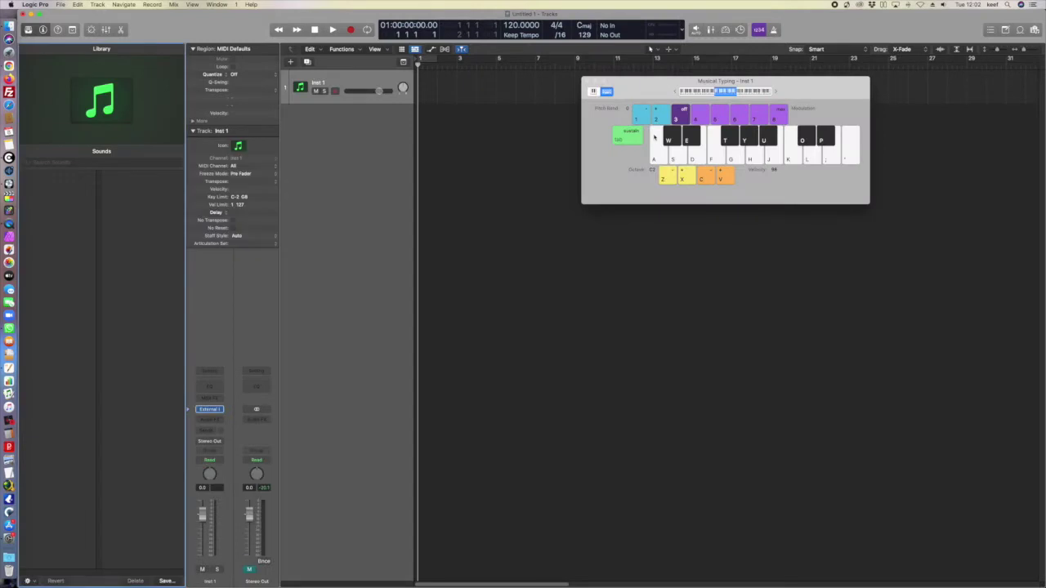
{"action": "left_click", "coordinate": [28, 29]}
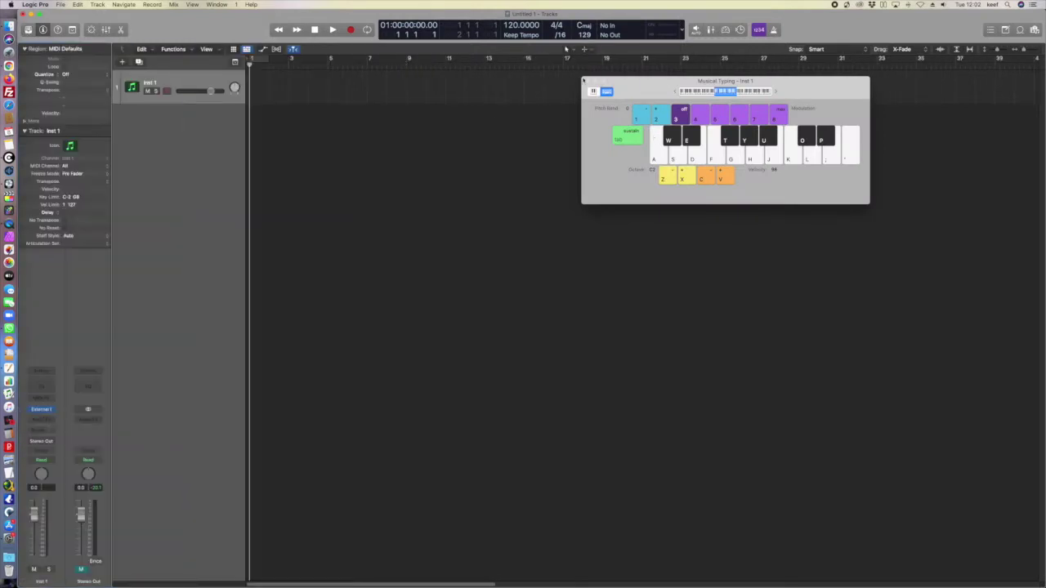
{"action": "left_click", "coordinate": [586, 82]}
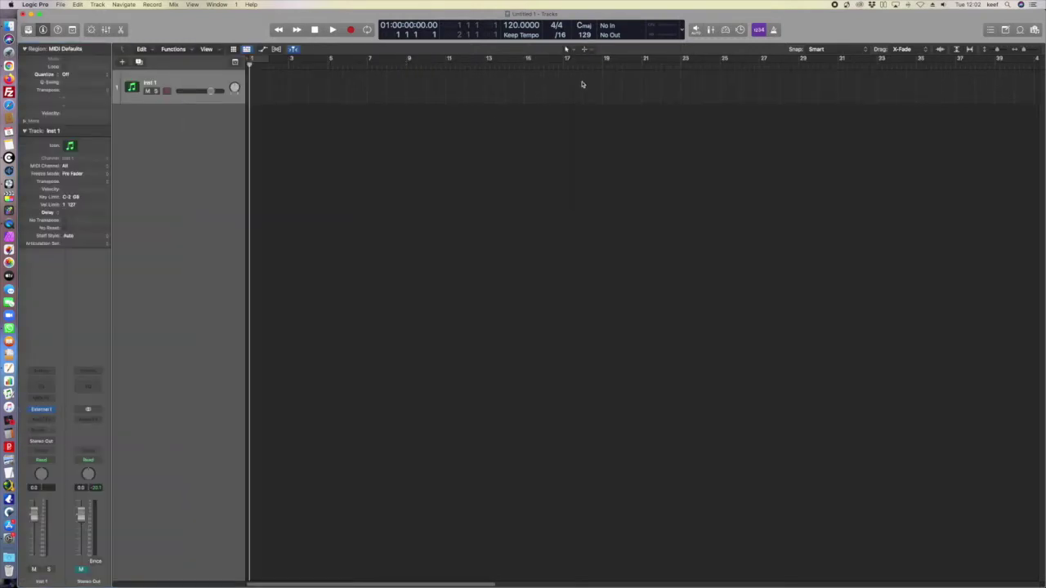
Configure the track's External Instrument with MIDI destination IAC Driver Bus 1, MIDI channel 1 and input 1
{"action": "left_click", "coordinate": [44, 413]}
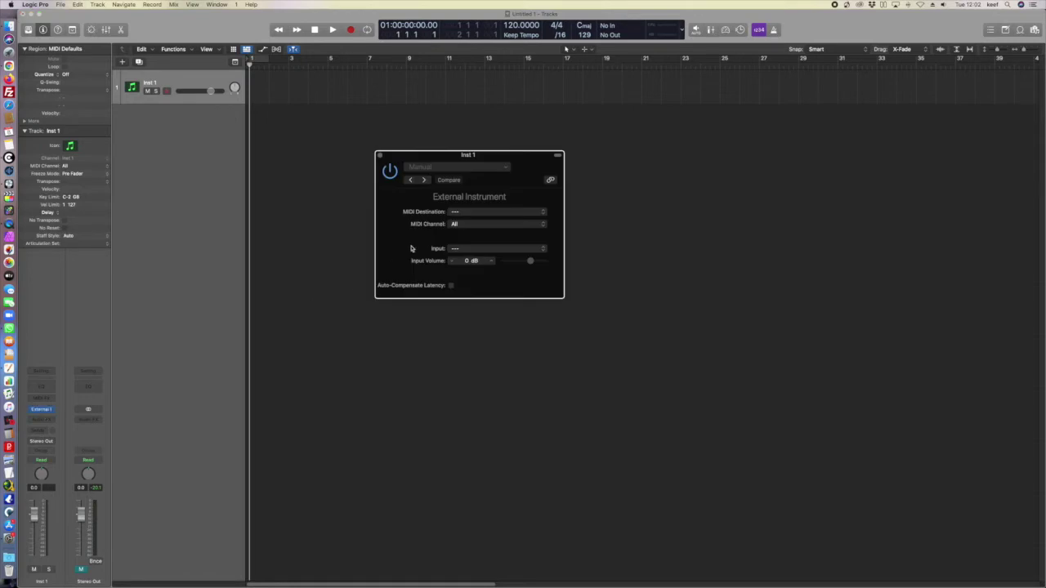
{"action": "left_click", "coordinate": [471, 212]}
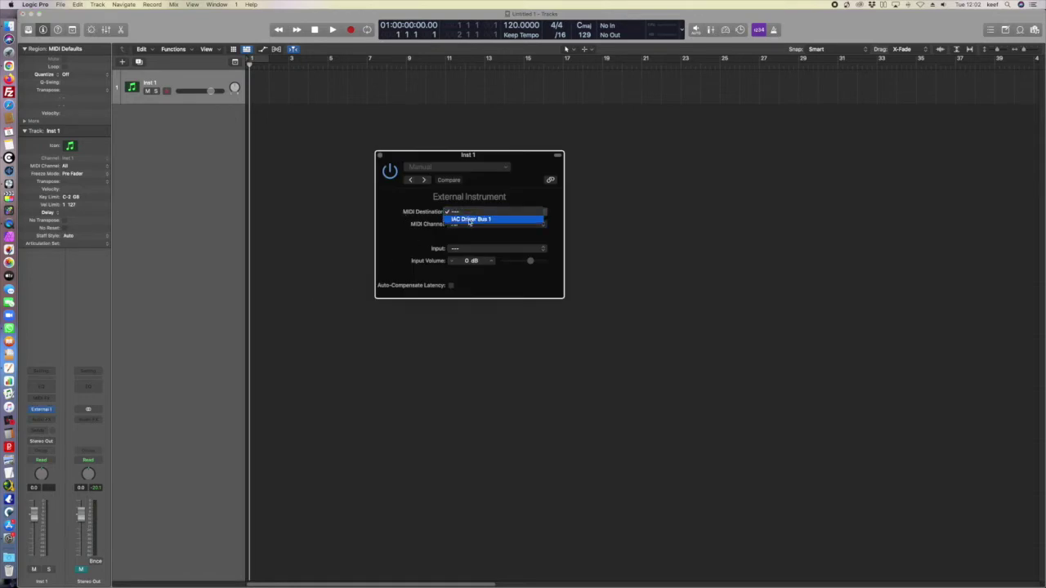
{"action": "left_click", "coordinate": [471, 219]}
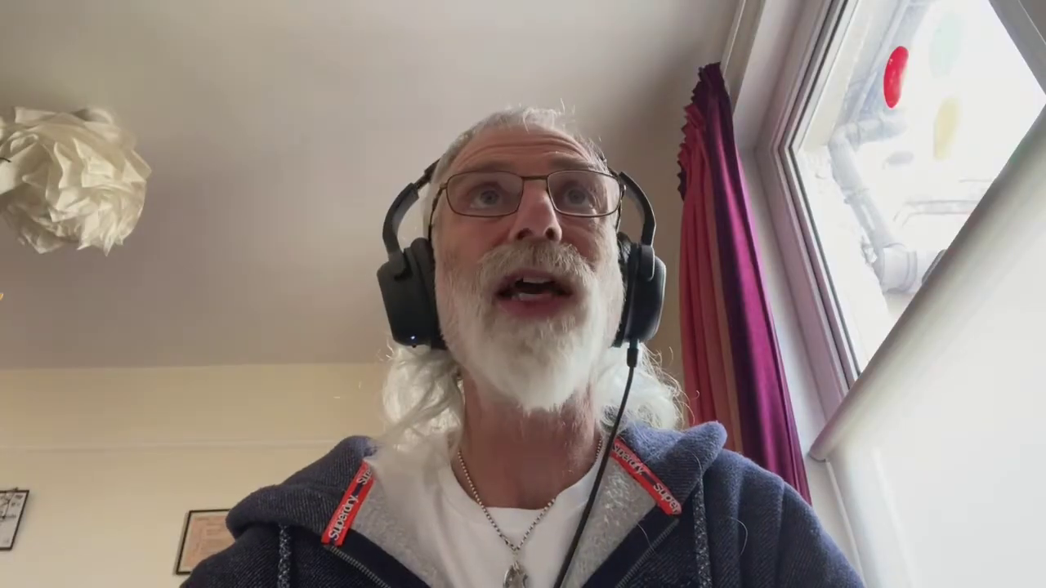
{"action": "left_click", "coordinate": [468, 223]}
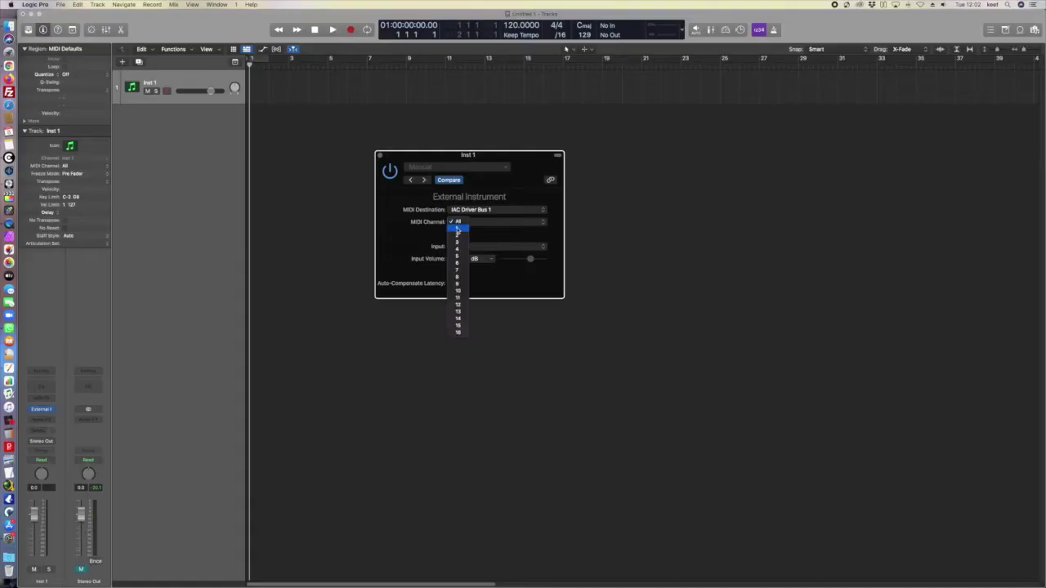
{"action": "left_click", "coordinate": [457, 230]}
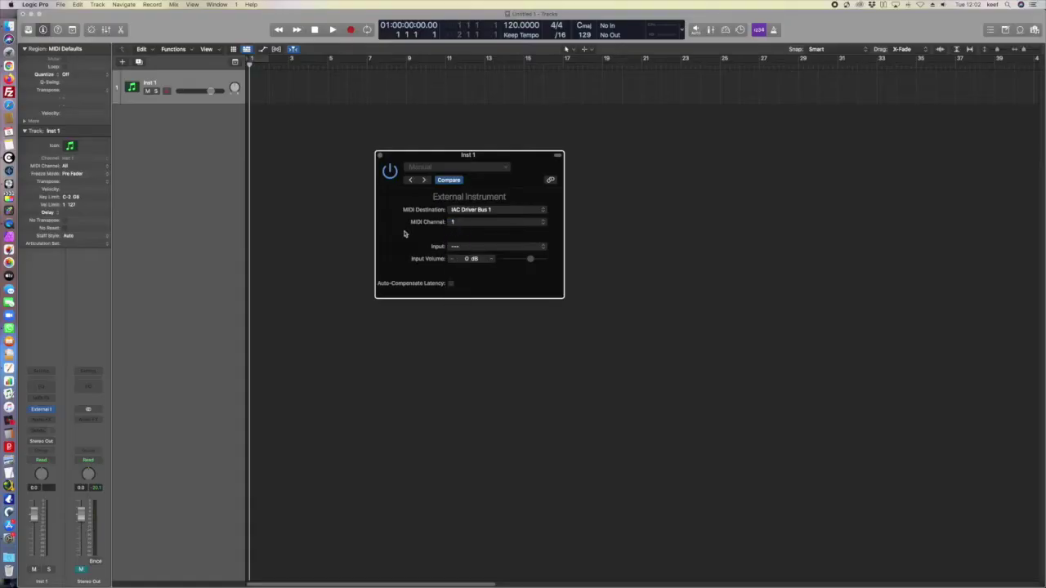
{"action": "left_click", "coordinate": [457, 247]}
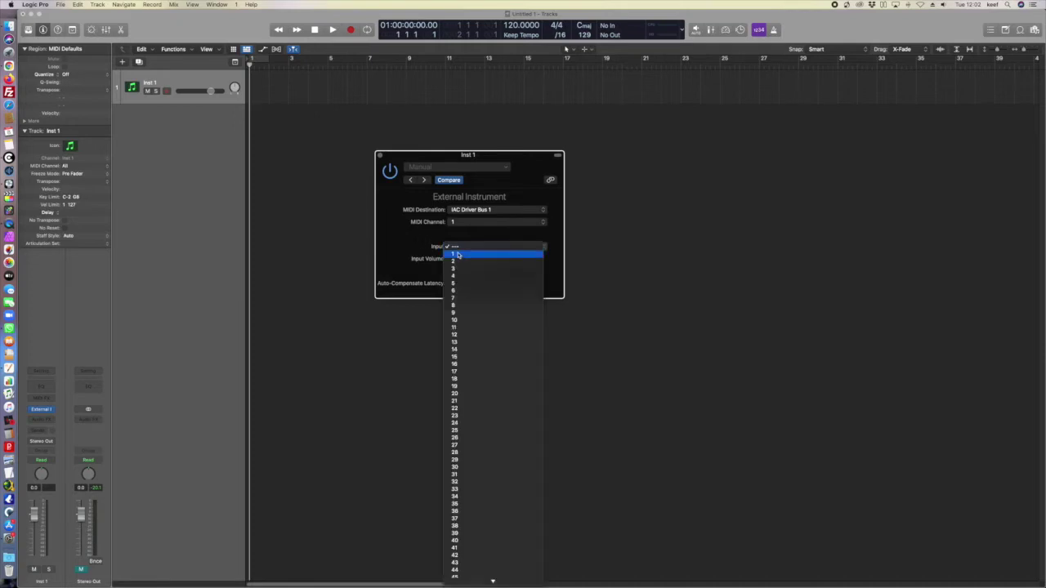
{"action": "left_click", "coordinate": [457, 255]}
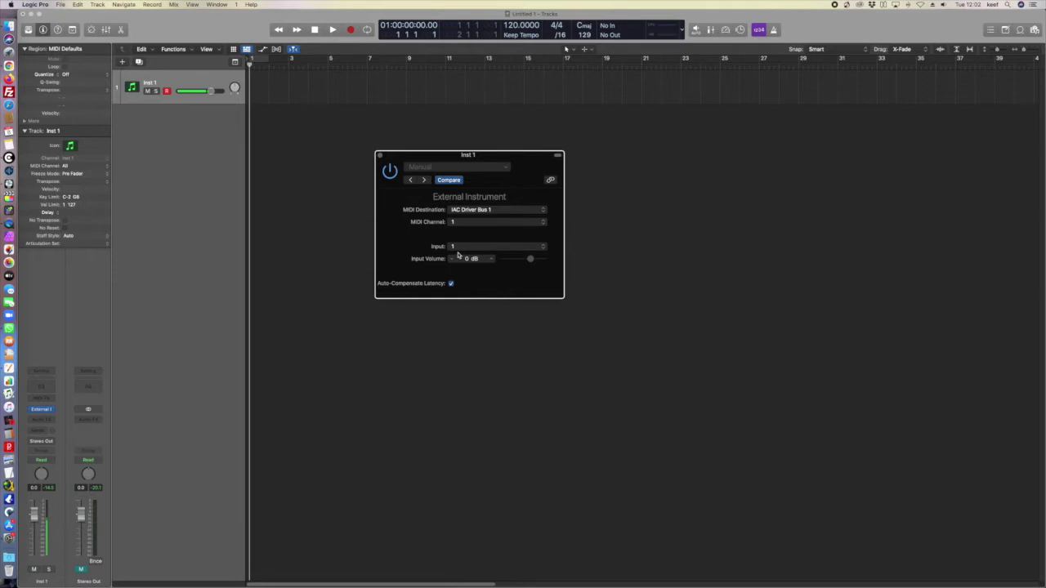
{"action": "left_click", "coordinate": [379, 155]}
Unmute the Stereo Out channel and stop the test recording on the instrument track
{"action": "left_click", "coordinate": [81, 569]}
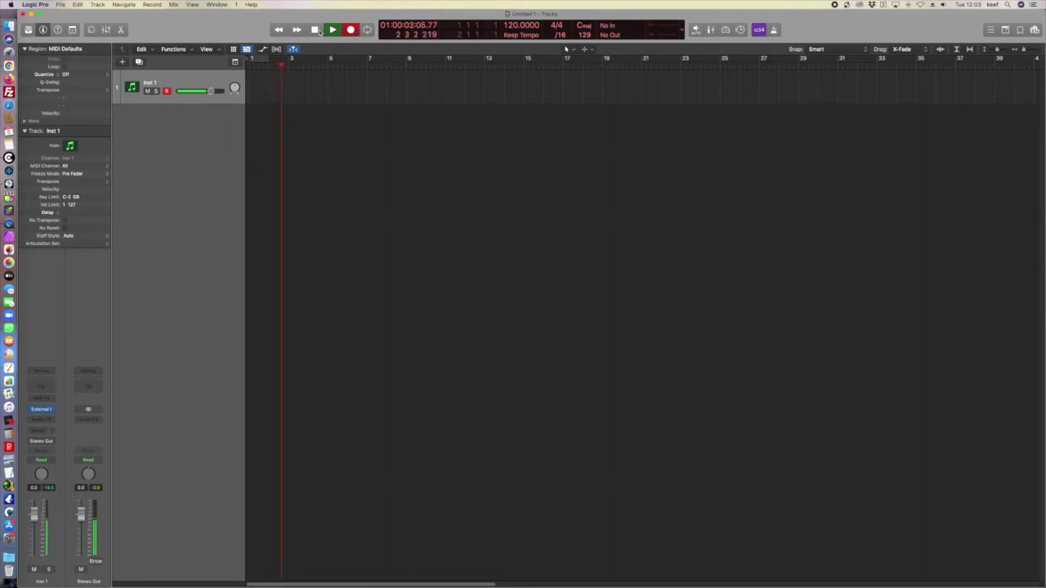
{"action": "left_click", "coordinate": [314, 30]}
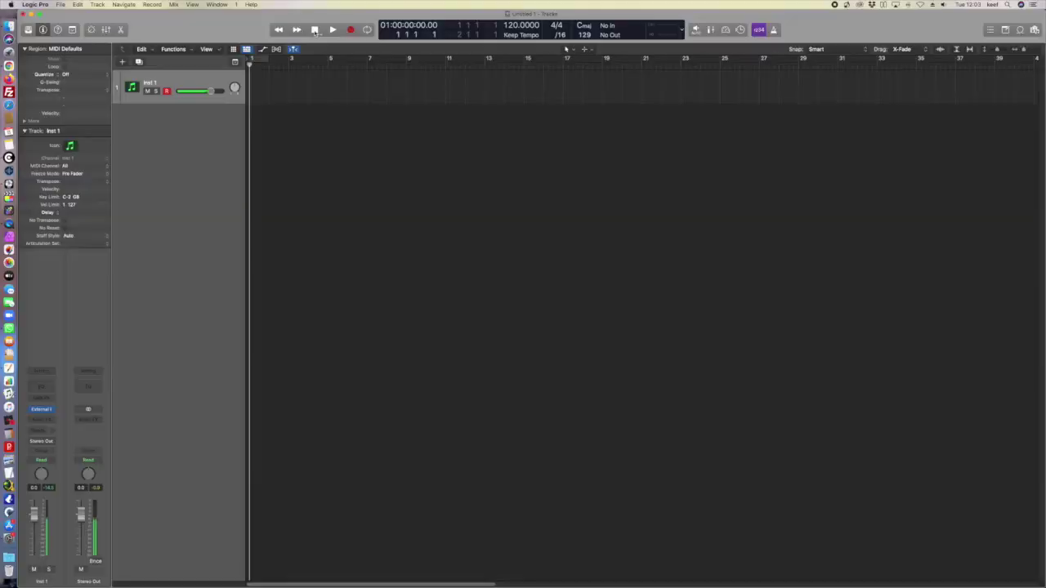
Add one audio track with Input 1 and Output 1 + 2, hide the Library, and mute the new track
{"action": "left_click", "coordinate": [98, 4]}
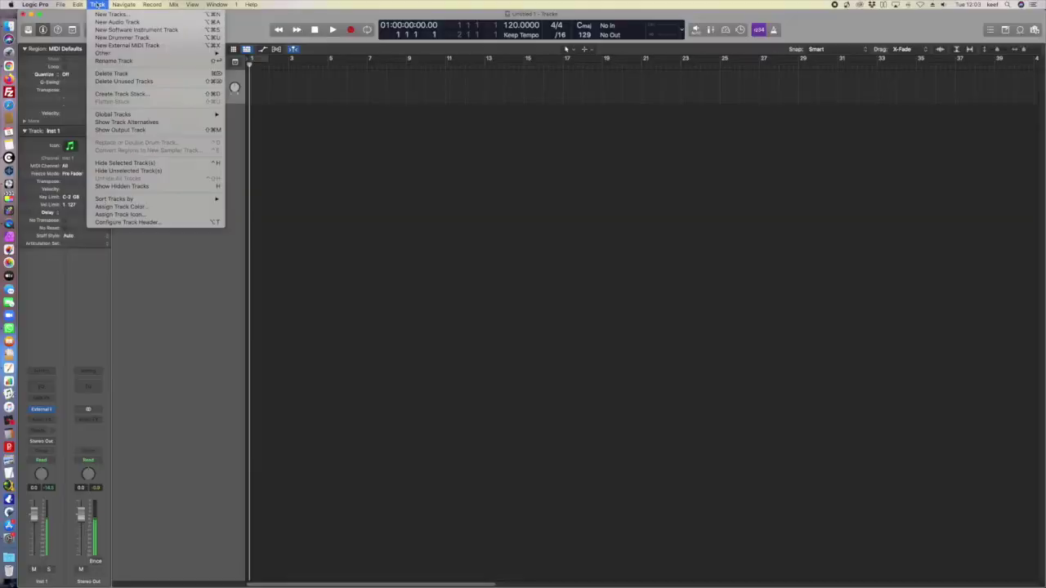
{"action": "left_click", "coordinate": [104, 15]}
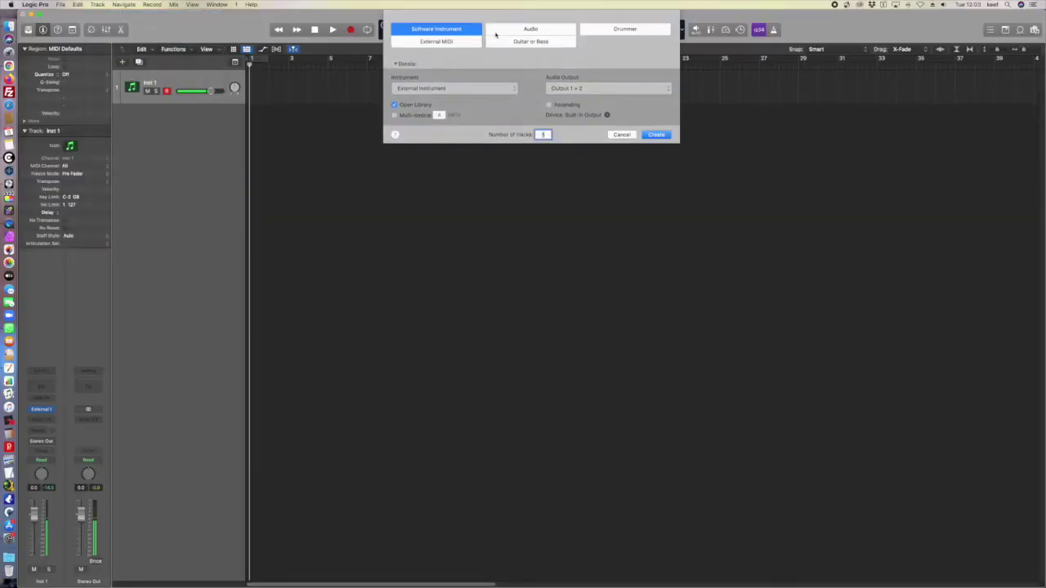
{"action": "left_click", "coordinate": [506, 30]}
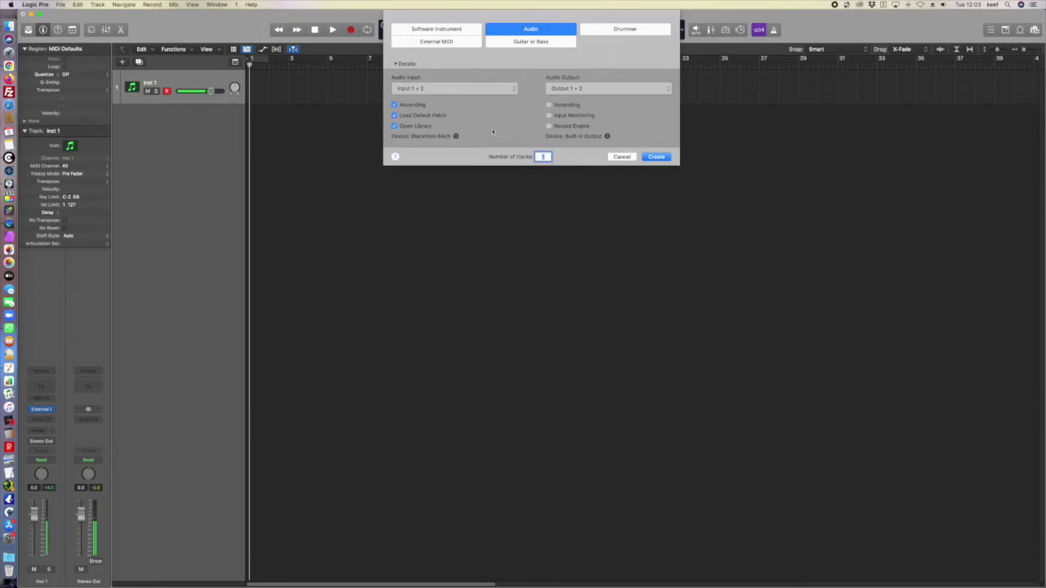
{"action": "left_click", "coordinate": [486, 88]}
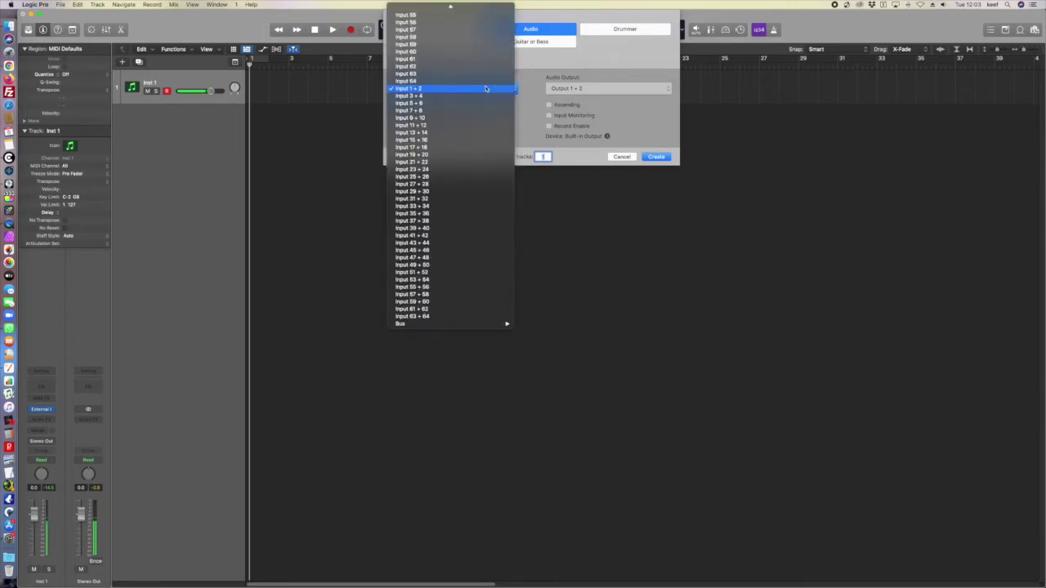
{"action": "scroll", "coordinate": [486, 88], "scroll_direction": "up", "scroll_amount": 5}
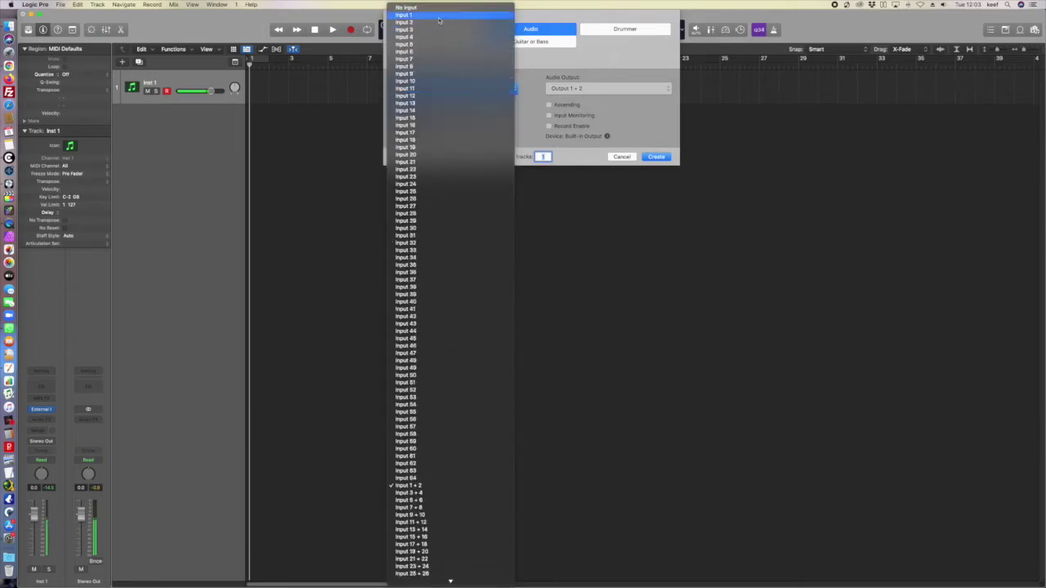
{"action": "left_click", "coordinate": [482, 15]}
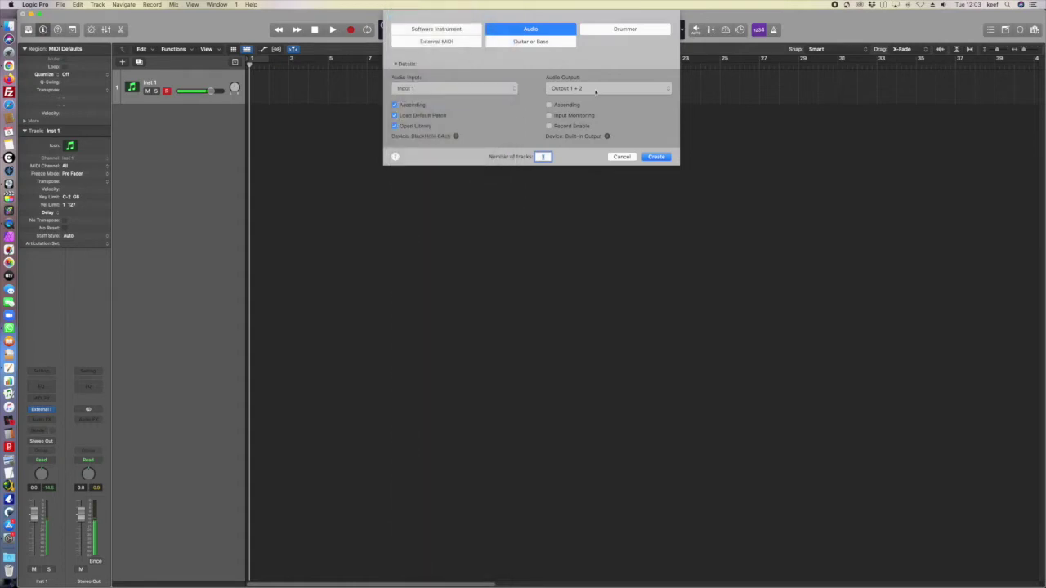
{"action": "left_click", "coordinate": [656, 156]}
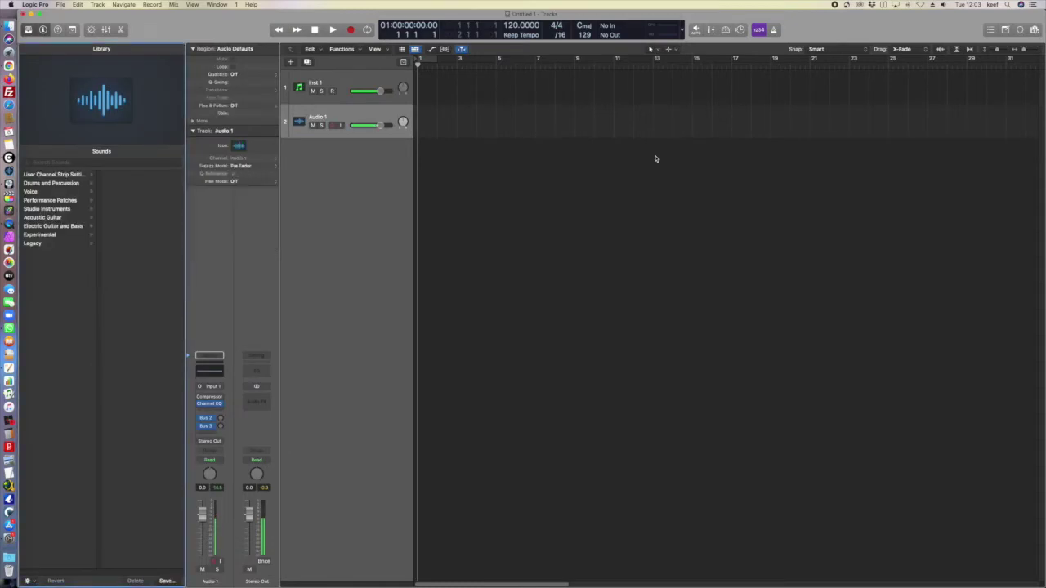
{"action": "left_click", "coordinate": [29, 30]}
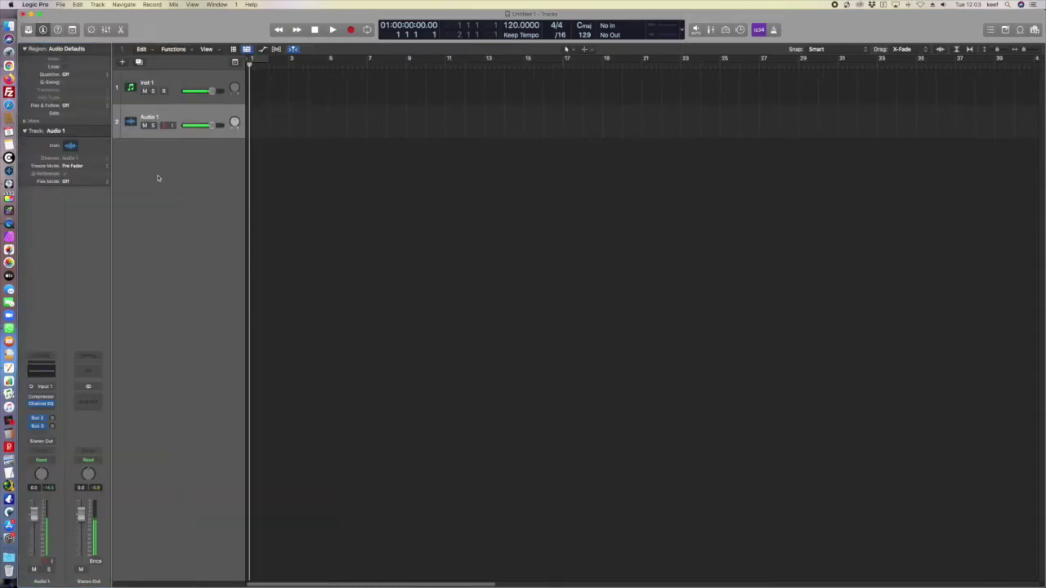
{"action": "left_click", "coordinate": [145, 125]}
Rename the instrument track as kick and the audio track as kick audio
{"action": "double_click", "coordinate": [146, 82]}
{"action": "type", "text": "K"}
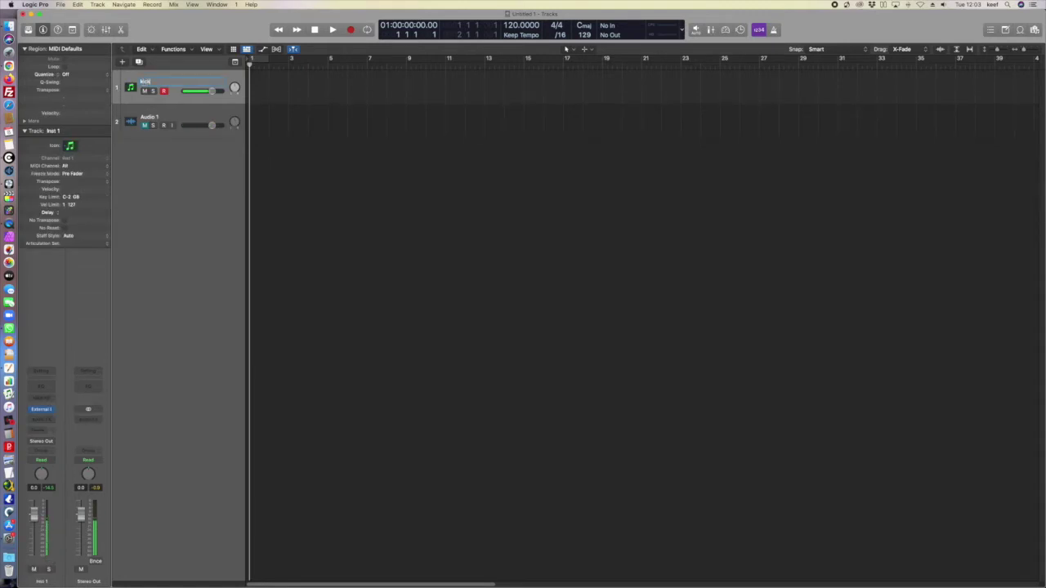
{"action": "type", "text": "ick"}
{"action": "key", "text": "Return"}
{"action": "double_click", "coordinate": [148, 117]}
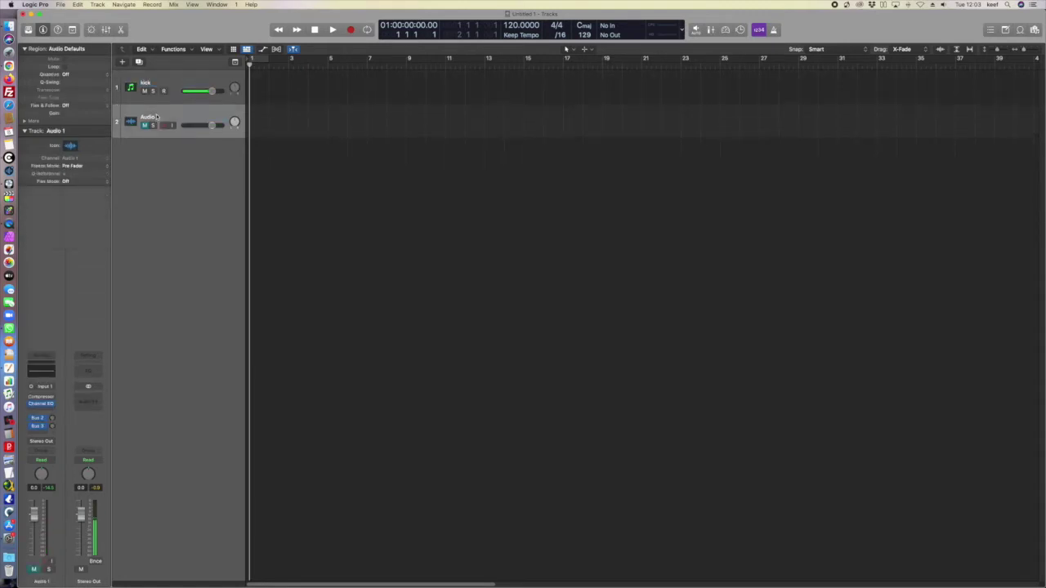
{"action": "type", "text": "m"}
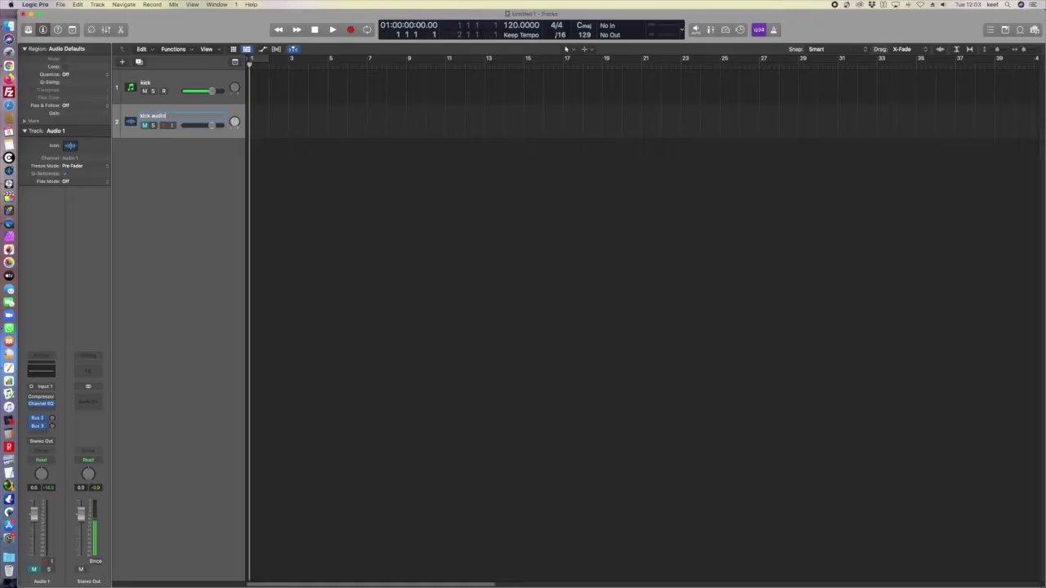
{"action": "key", "text": "Return"}
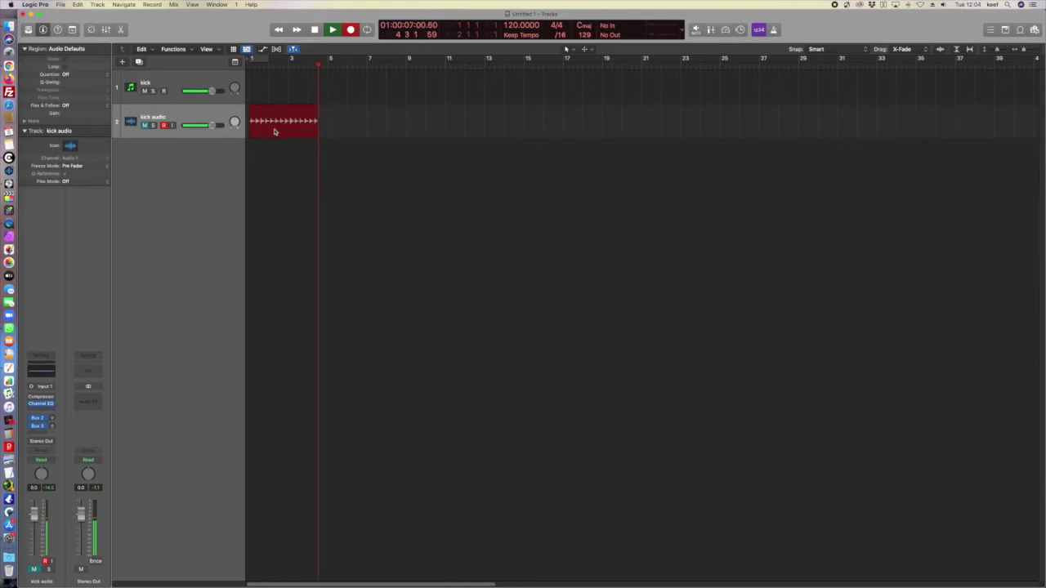
Stop recording and disarm the kick audio track, then switch to VCV Rack, mute the drum mixer's kick channel and return to Logic Pro
{"action": "left_click", "coordinate": [315, 30]}
{"action": "left_click", "coordinate": [164, 125]}
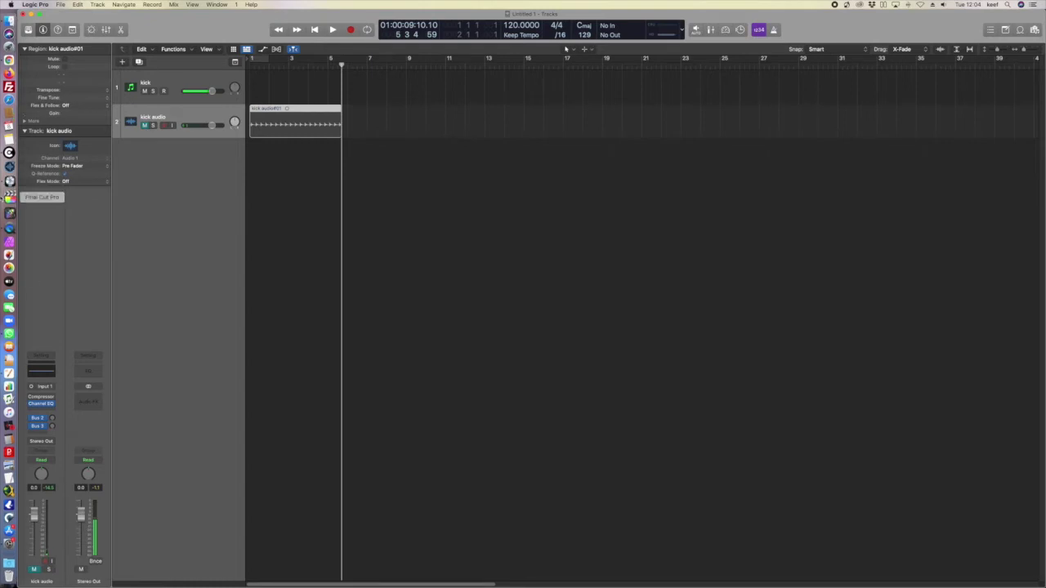
{"action": "left_click", "coordinate": [10, 157]}
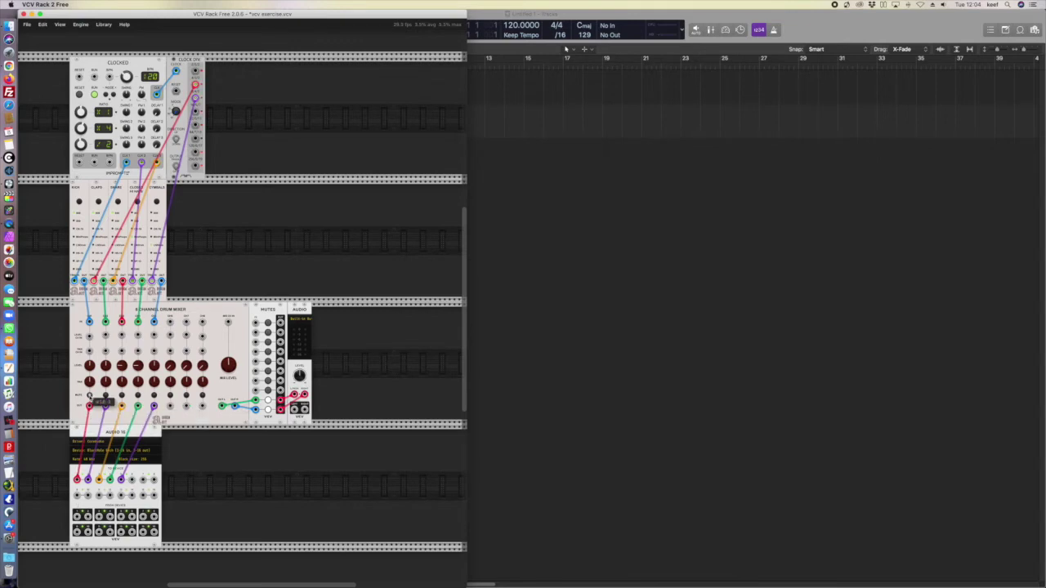
{"action": "left_click", "coordinate": [662, 329]}
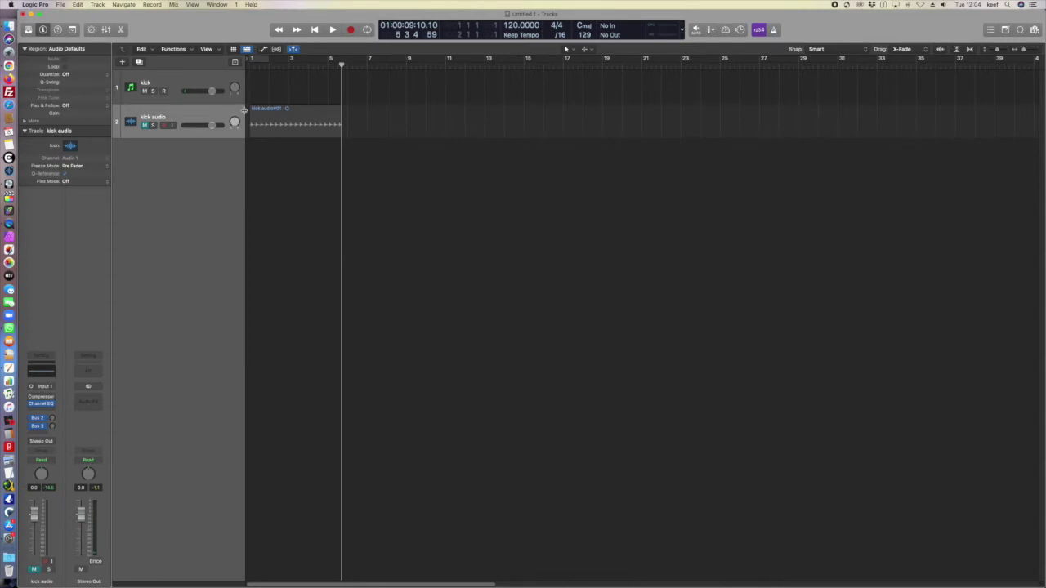
Play the kick audio recording from the start with its track unmuted, then return to the start and mute the track again
{"action": "left_click", "coordinate": [315, 30]}
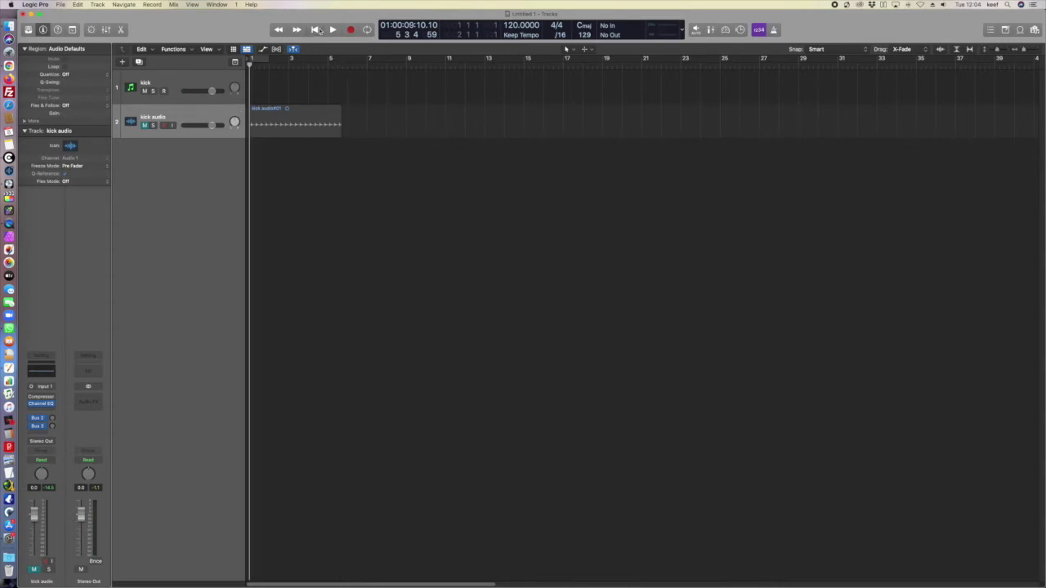
{"action": "left_click", "coordinate": [144, 125]}
{"action": "key", "text": "space"}
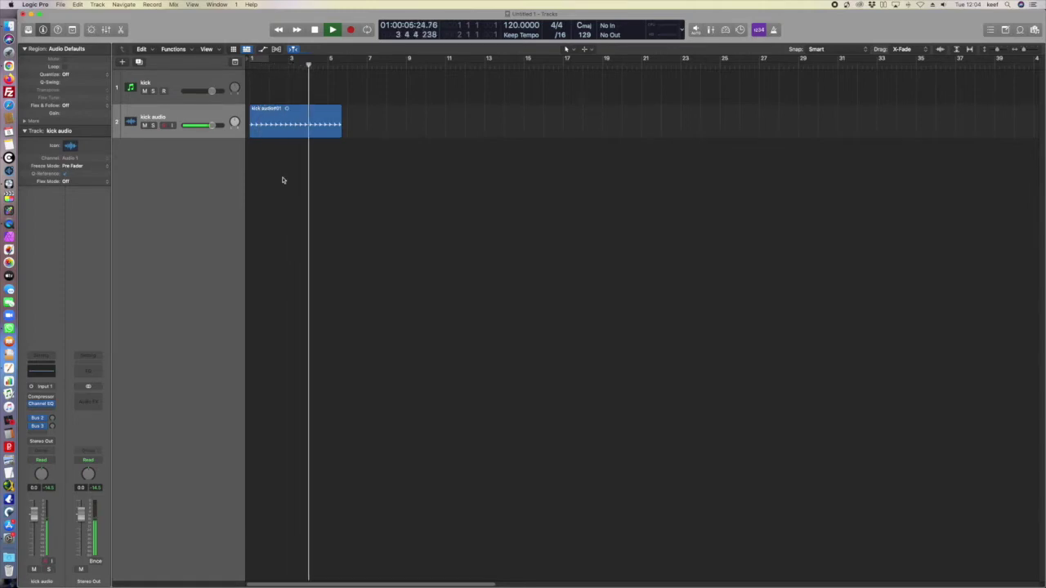
{"action": "key", "text": "space"}
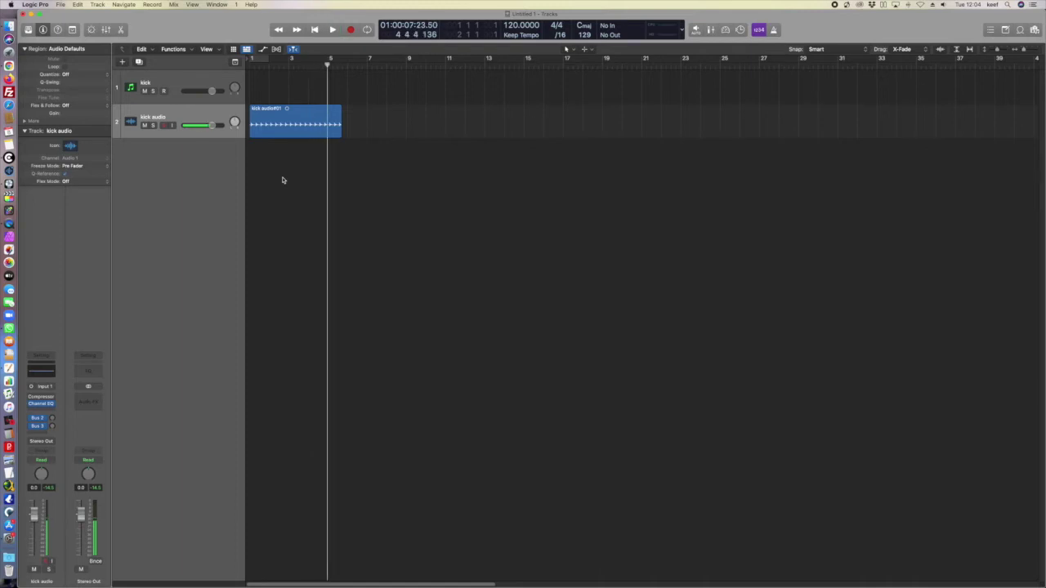
{"action": "left_click", "coordinate": [314, 29]}
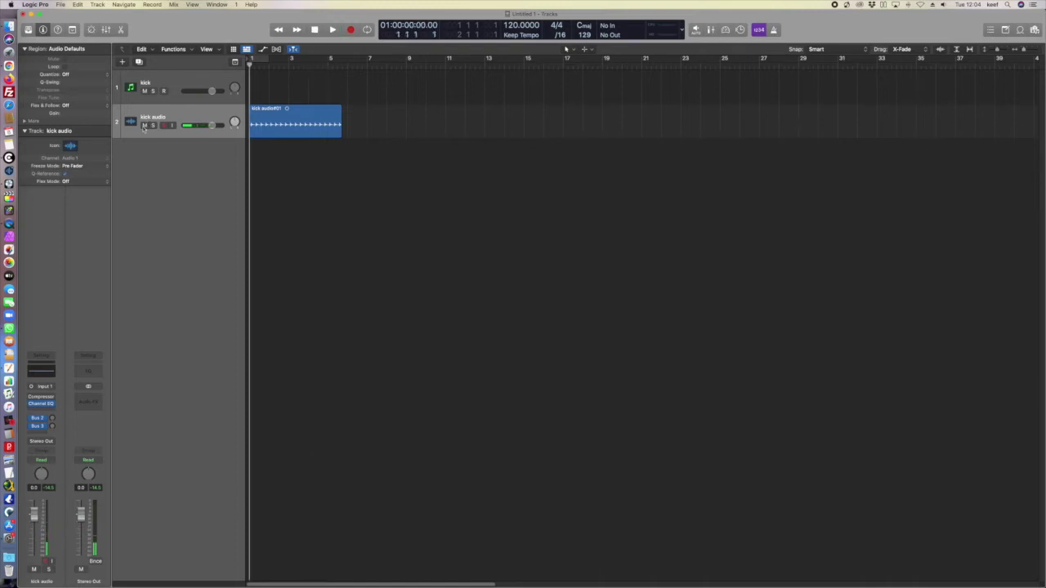
{"action": "left_click", "coordinate": [143, 125]}
Duplicate the kick instrument track, place the copy below kick audio and name it snare
{"action": "left_click", "coordinate": [174, 97]}
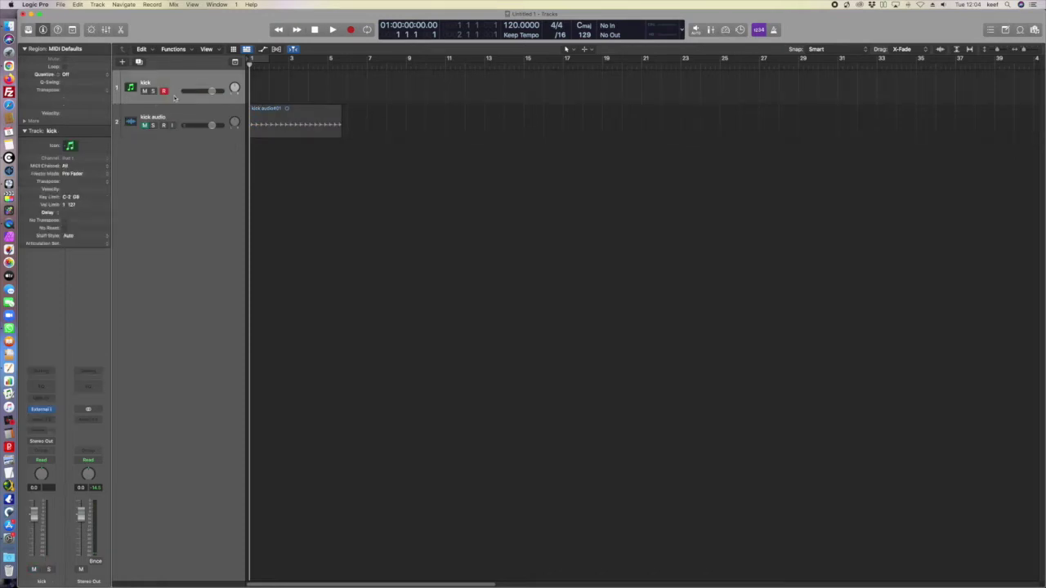
{"action": "key", "text": "super+d"}
{"action": "left_click_drag", "start_coordinate": [174, 113], "coordinate": [166, 161]}
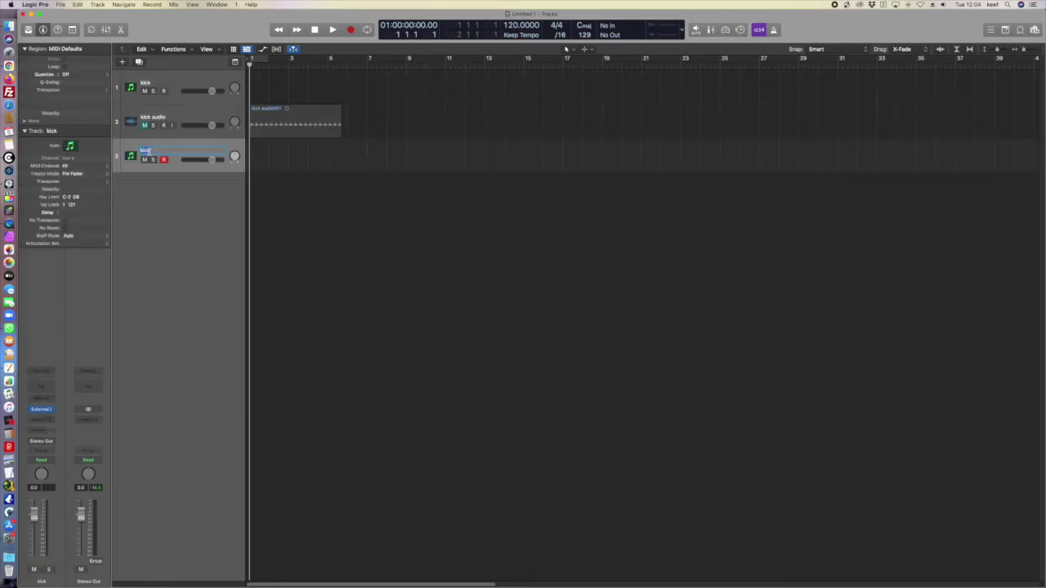
{"action": "key", "text": "Return"}
Duplicate the kick audio track, place the copy below the snare track and name it snare audio
{"action": "left_click", "coordinate": [182, 117]}
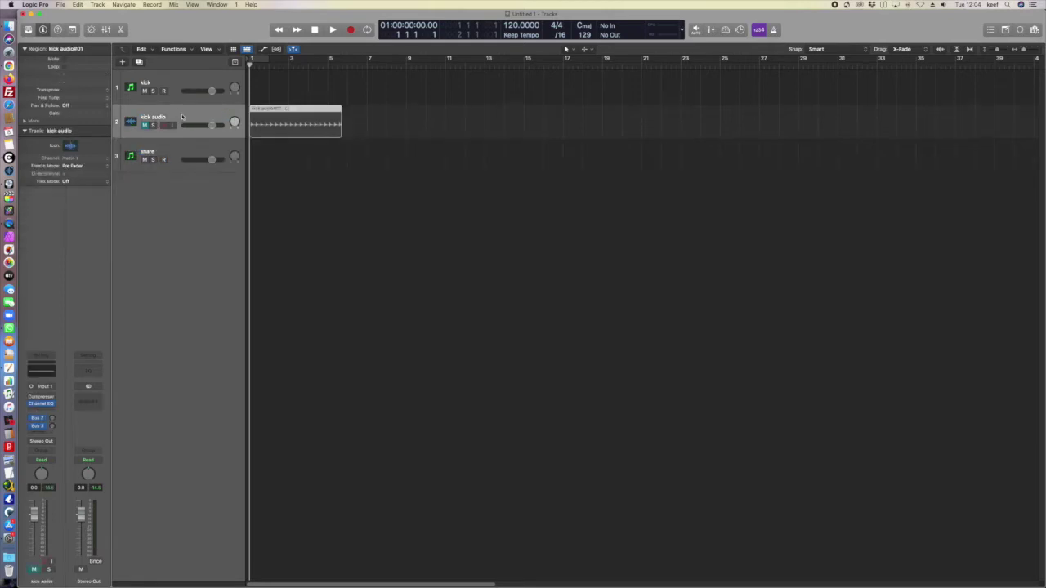
{"action": "left_click_drag", "start_coordinate": [182, 117], "coordinate": [180, 193]}
{"action": "double_click", "coordinate": [143, 186]}
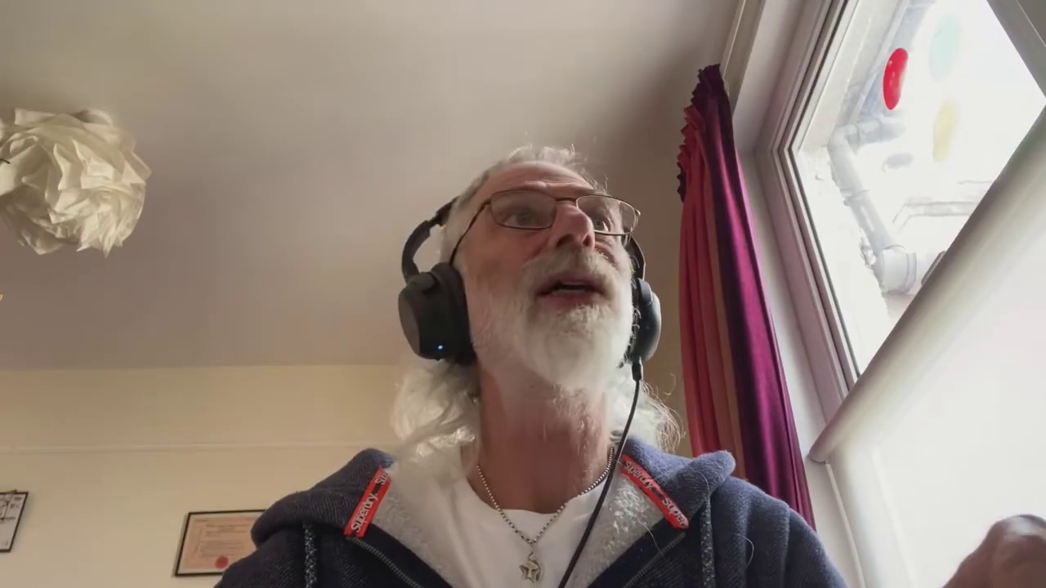
{"action": "type", "text": "snare audio"}
{"action": "key", "text": "Return"}
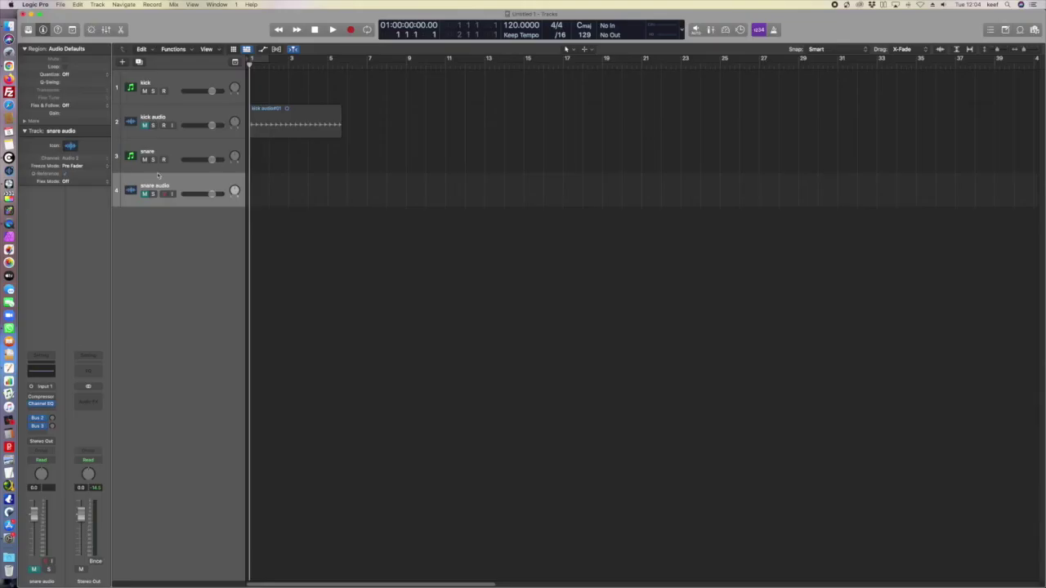
Set the snare track's External Instrument input to 2, keeping MIDI channel 1, and close the plug-in window
{"action": "left_click", "coordinate": [159, 168]}
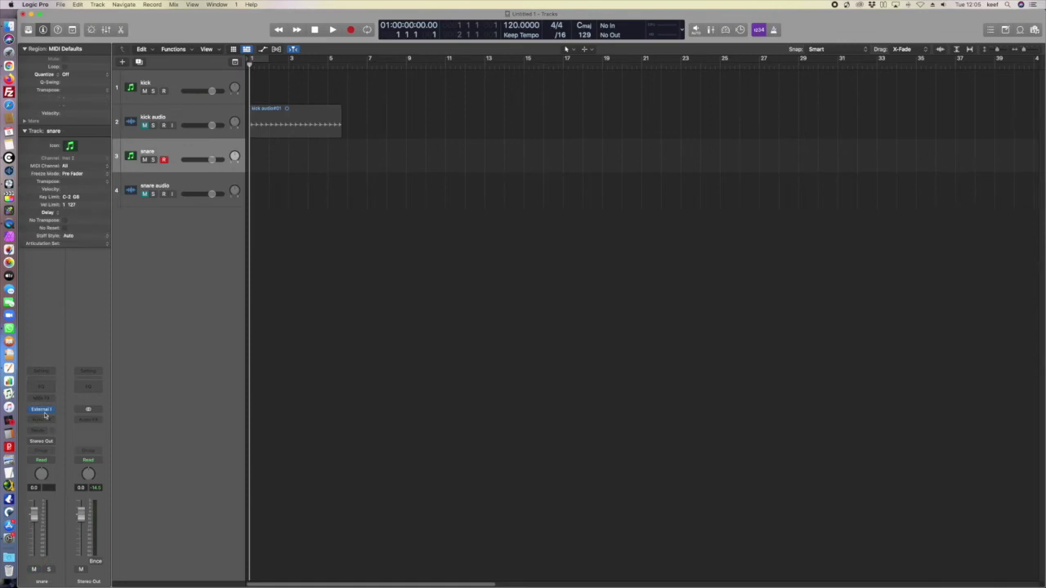
{"action": "left_click", "coordinate": [42, 409]}
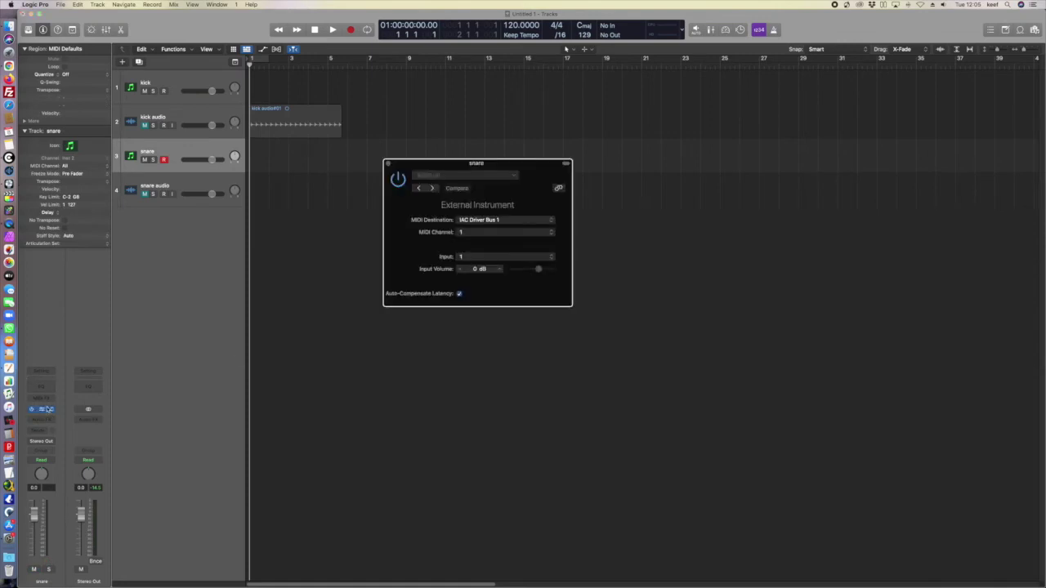
{"action": "left_click", "coordinate": [476, 234]}
{"action": "left_click", "coordinate": [472, 242]}
{"action": "left_click", "coordinate": [466, 239]}
{"action": "left_click", "coordinate": [468, 225]}
{"action": "left_click", "coordinate": [470, 258]}
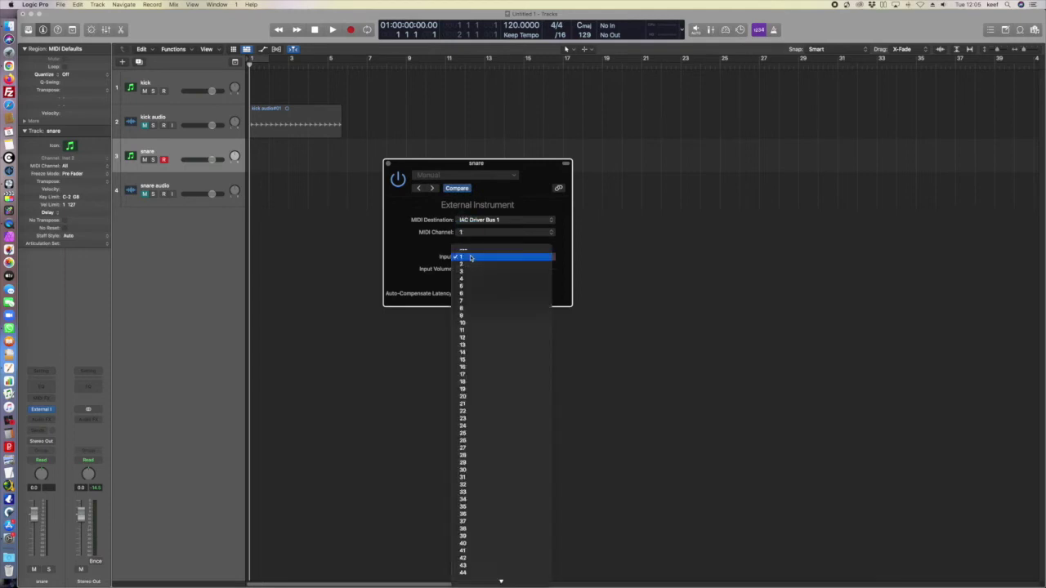
{"action": "left_click", "coordinate": [462, 263]}
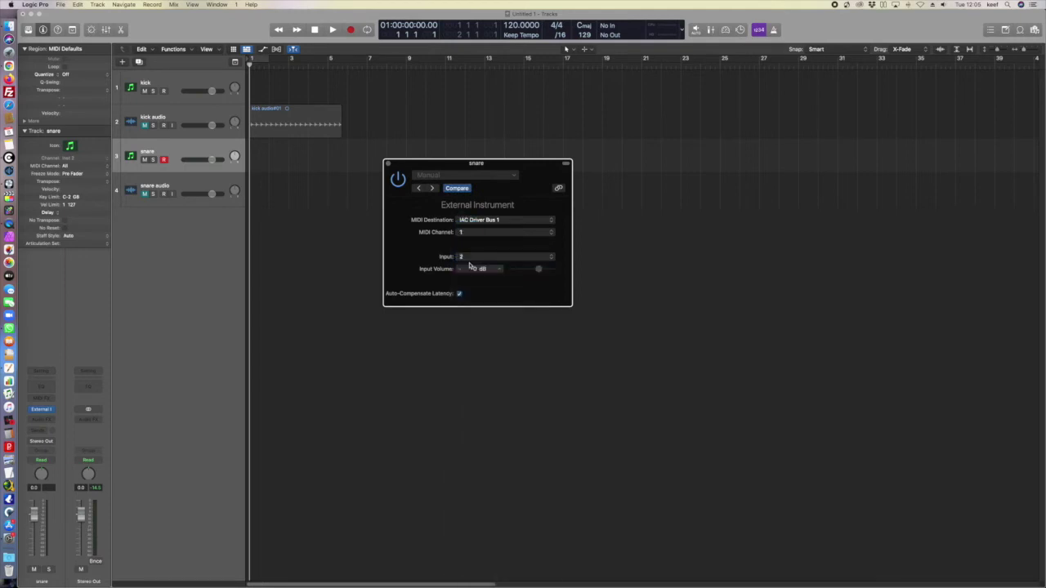
{"action": "left_click", "coordinate": [390, 164]}
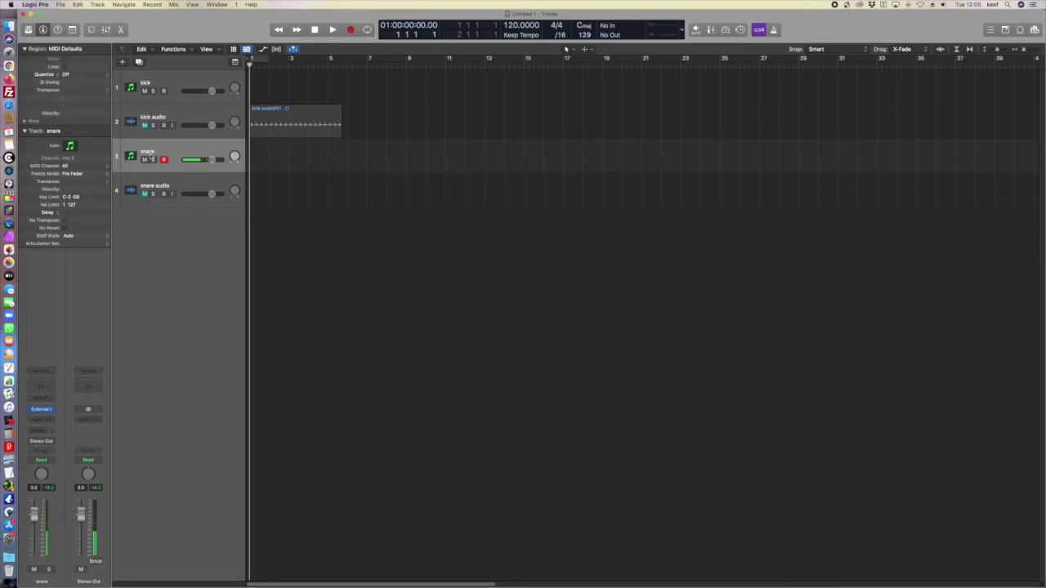
Rename the snare instrument track as clap and the snare audio track as clap audio
{"action": "double_click", "coordinate": [147, 152]}
{"action": "double_click", "coordinate": [145, 186]}
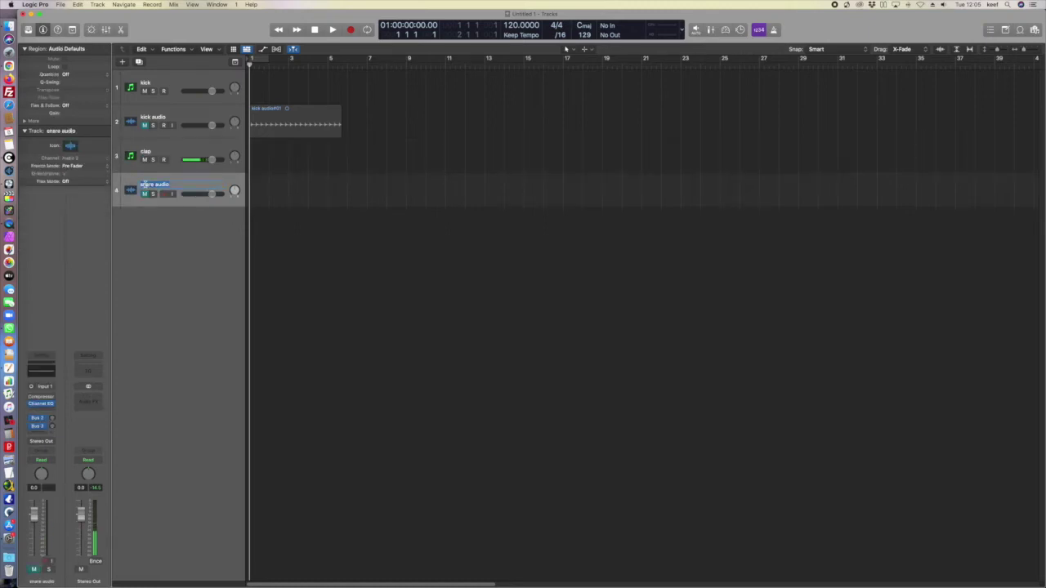
{"action": "type", "text": "clap"}
{"action": "key", "text": "Return"}
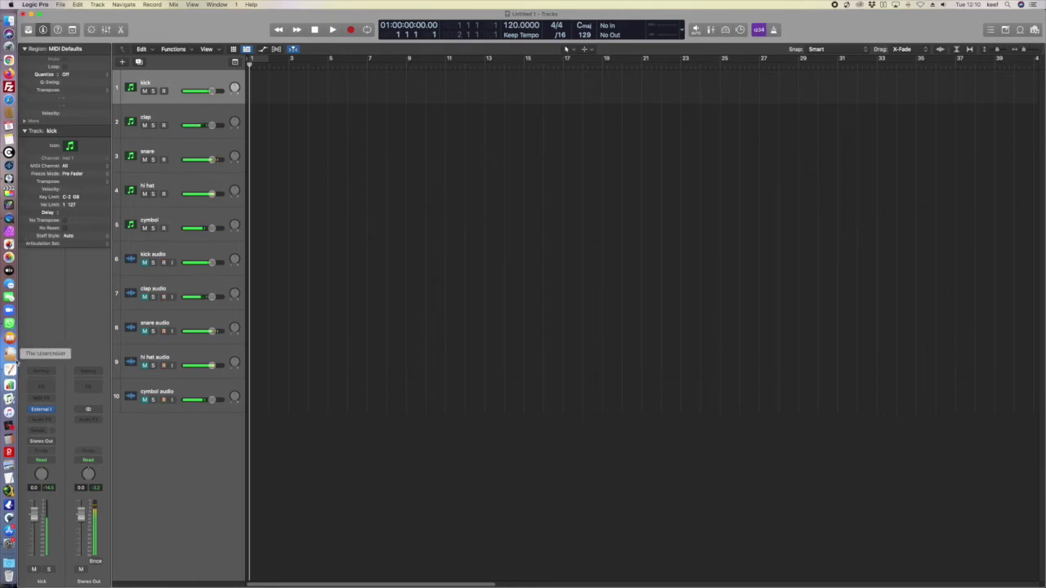
Check the External Instrument input of the cymbol track and the input assignment of the cymbol audio track
{"action": "left_click", "coordinate": [173, 214]}
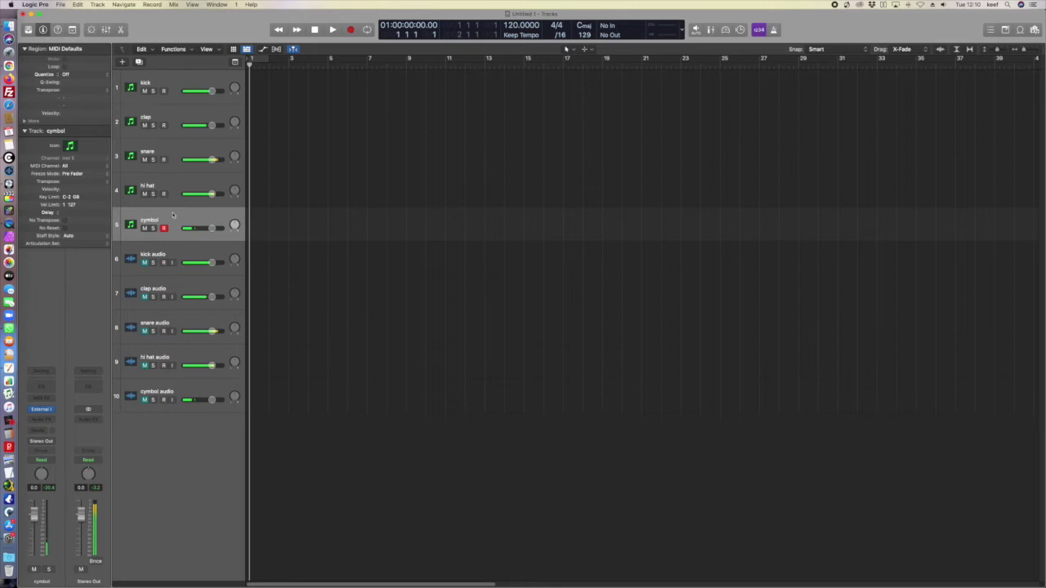
{"action": "left_click", "coordinate": [42, 410]}
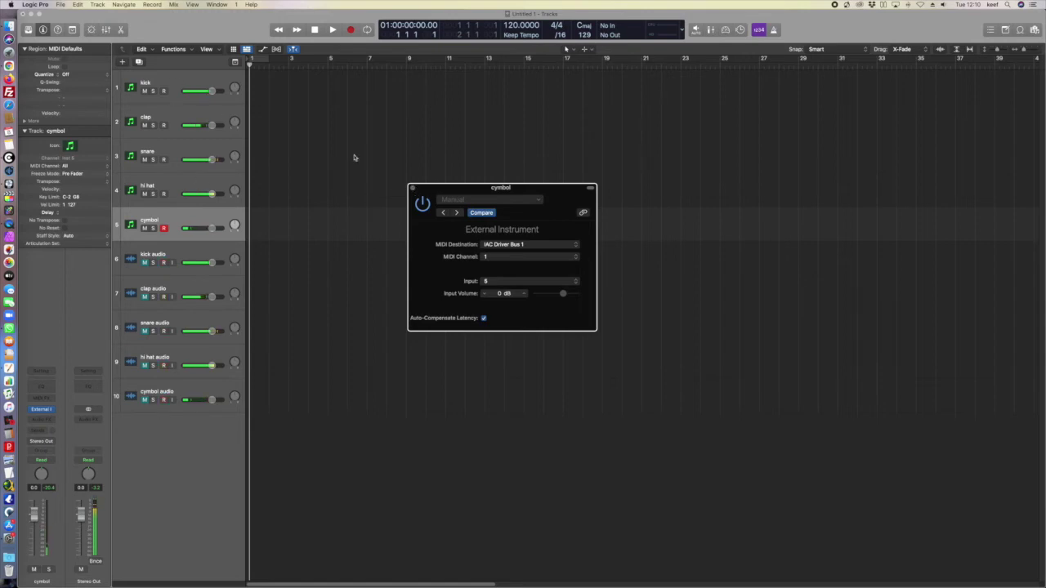
{"action": "left_click", "coordinate": [412, 188]}
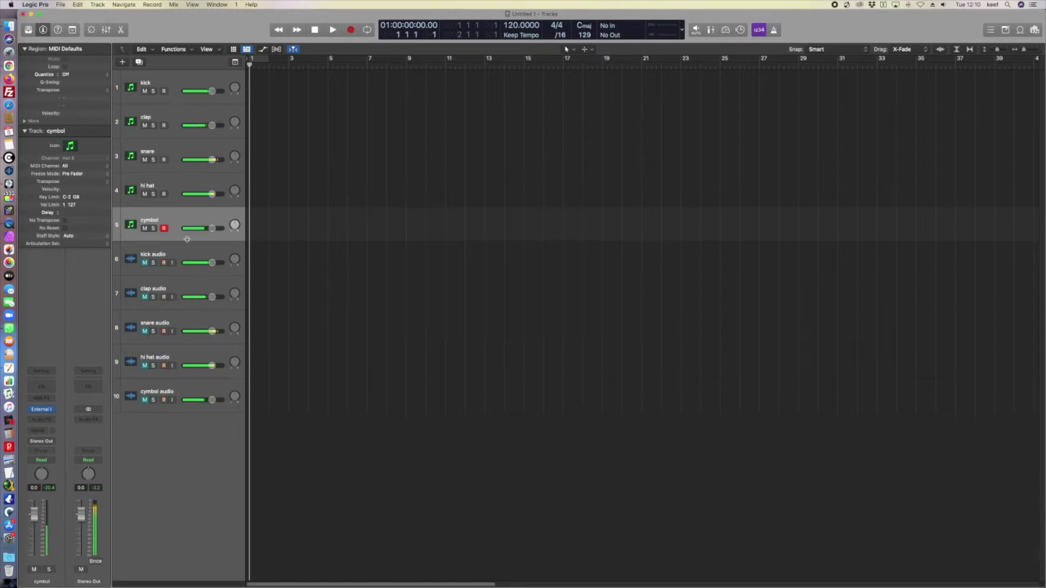
{"action": "left_click", "coordinate": [192, 388]}
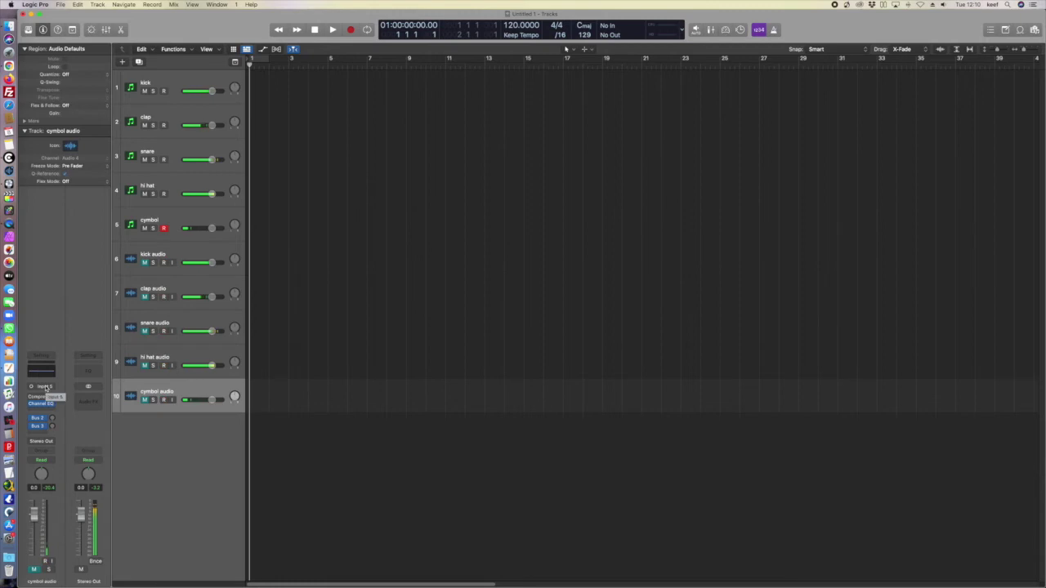
{"action": "left_click", "coordinate": [45, 389]}
{"action": "mouse_move", "coordinate": [59, 413]}
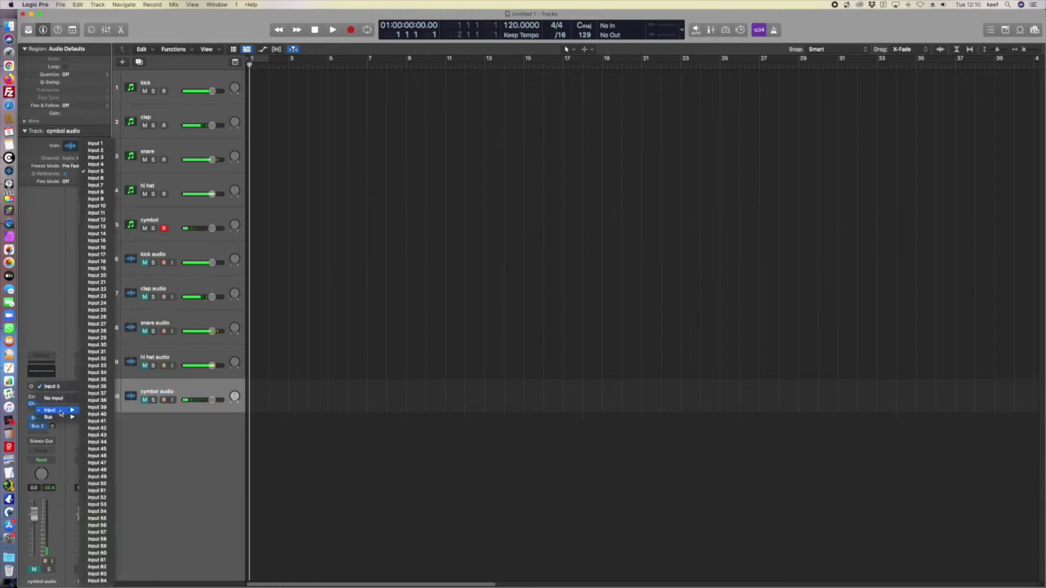
{"action": "left_click", "coordinate": [45, 278]}
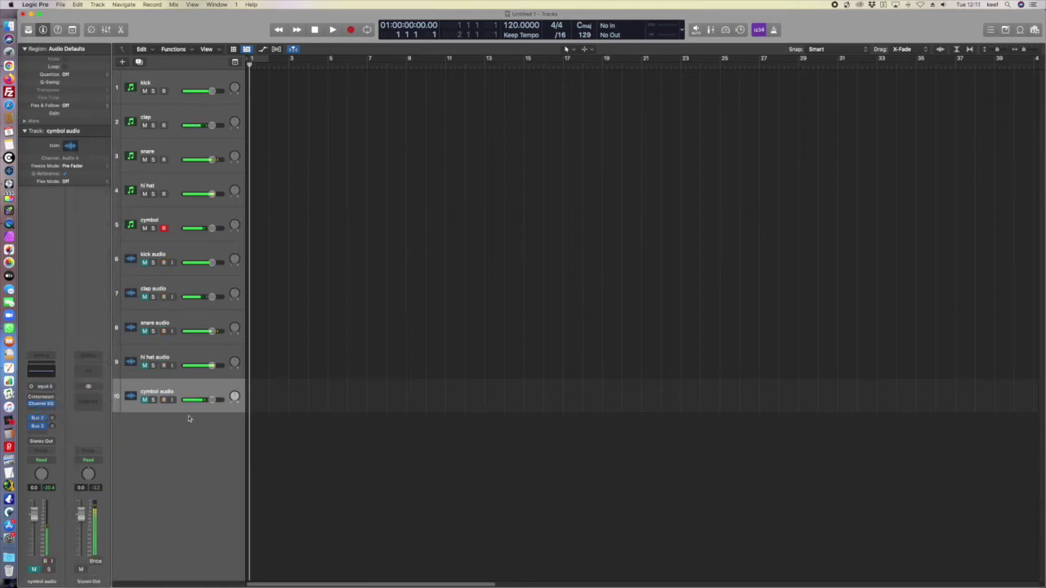
Record the five armed drum audio tracks for about seven bars, then mute the five drum channels in VCV Rack and return to Logic Pro
{"action": "left_click", "coordinate": [351, 29]}
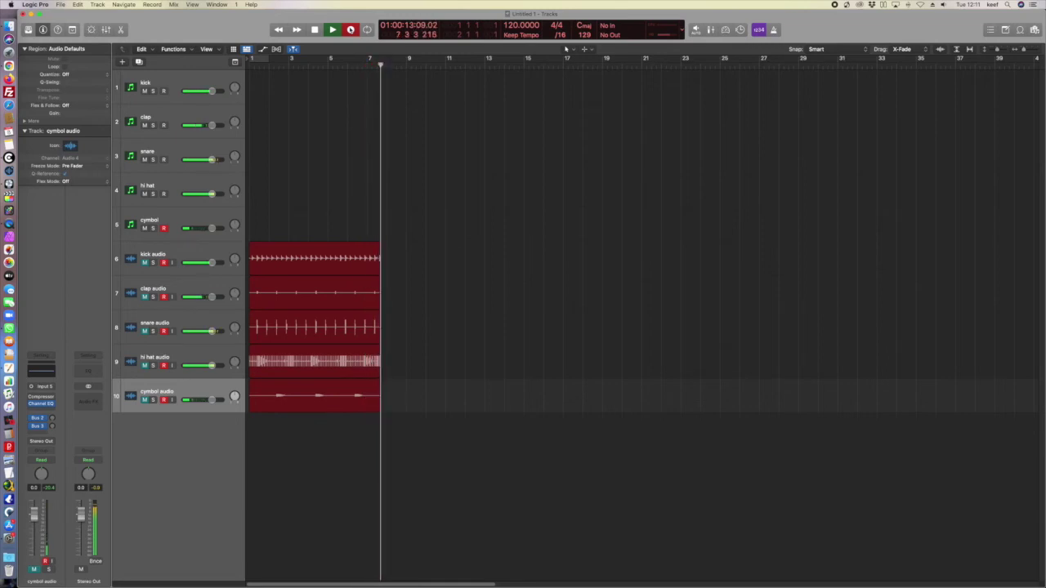
{"action": "key", "text": "space"}
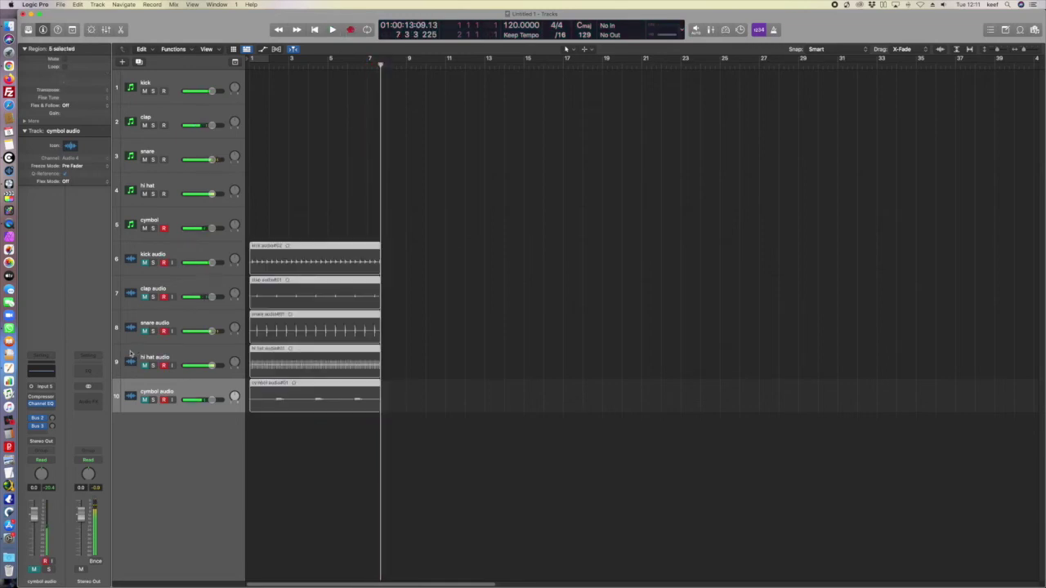
{"action": "left_click", "coordinate": [9, 157]}
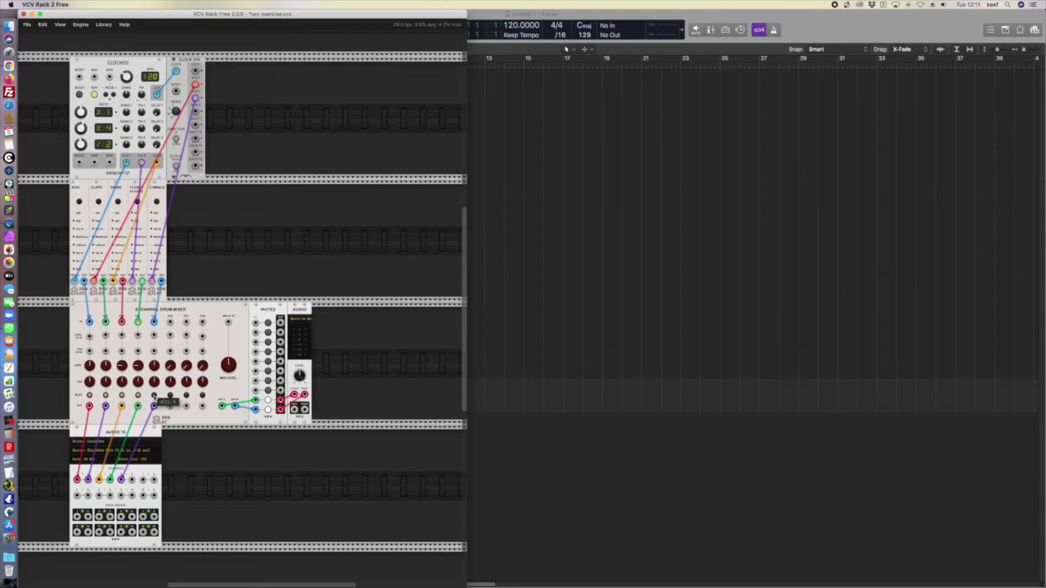
{"action": "left_click", "coordinate": [579, 479]}
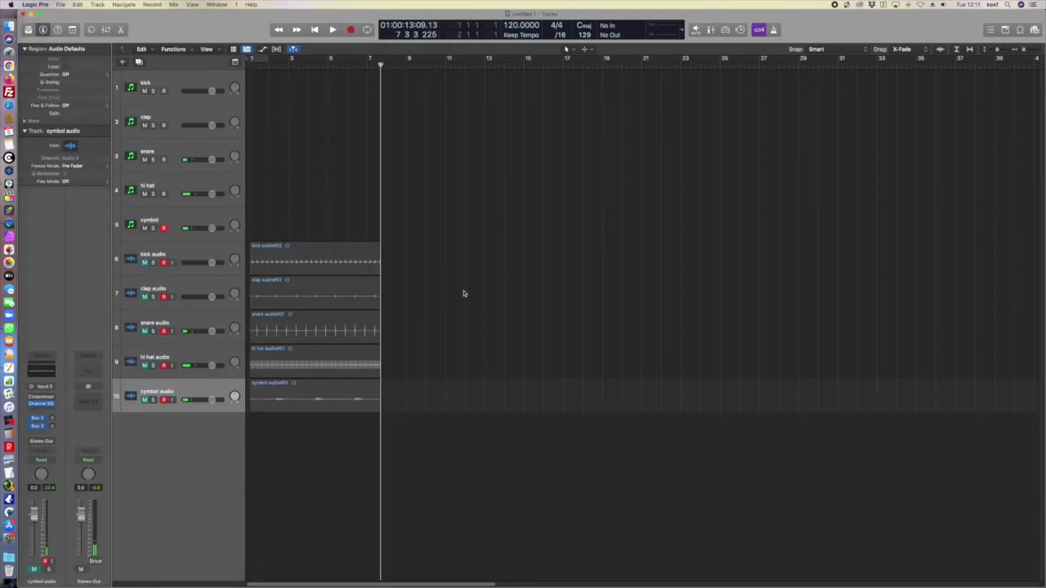
Return to the start, disarm and unmute the five drum audio tracks, and play back their recordings
{"action": "left_click", "coordinate": [315, 31]}
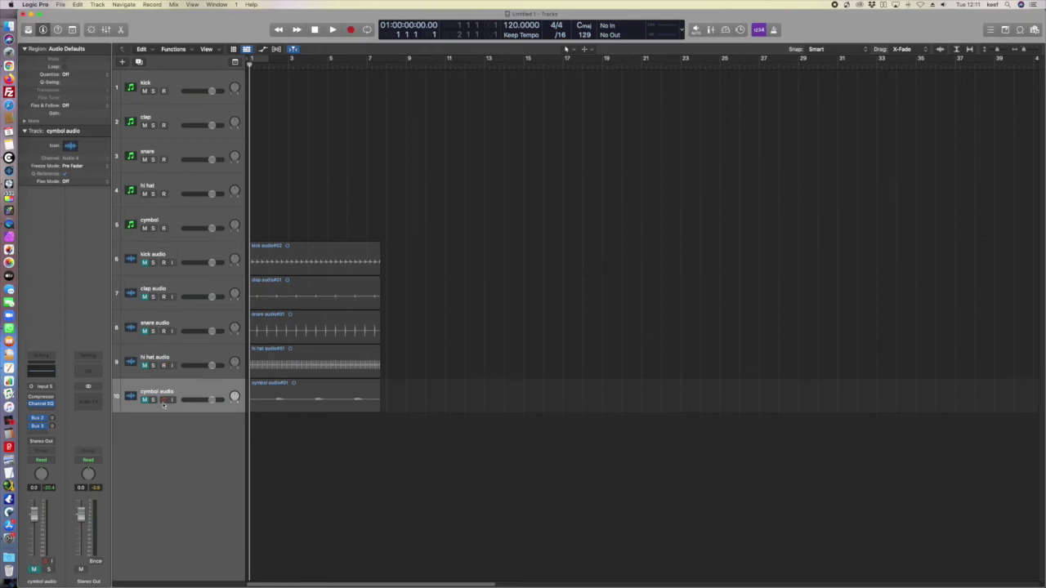
{"action": "left_click", "coordinate": [143, 264]}
{"action": "left_click", "coordinate": [143, 296]}
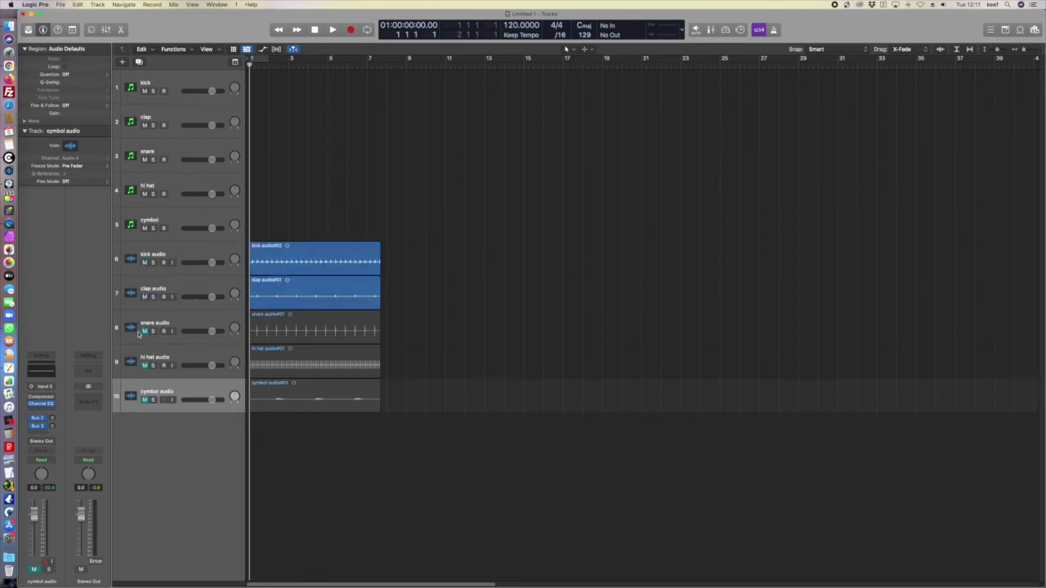
{"action": "left_click", "coordinate": [145, 331]}
{"action": "left_click", "coordinate": [144, 366]}
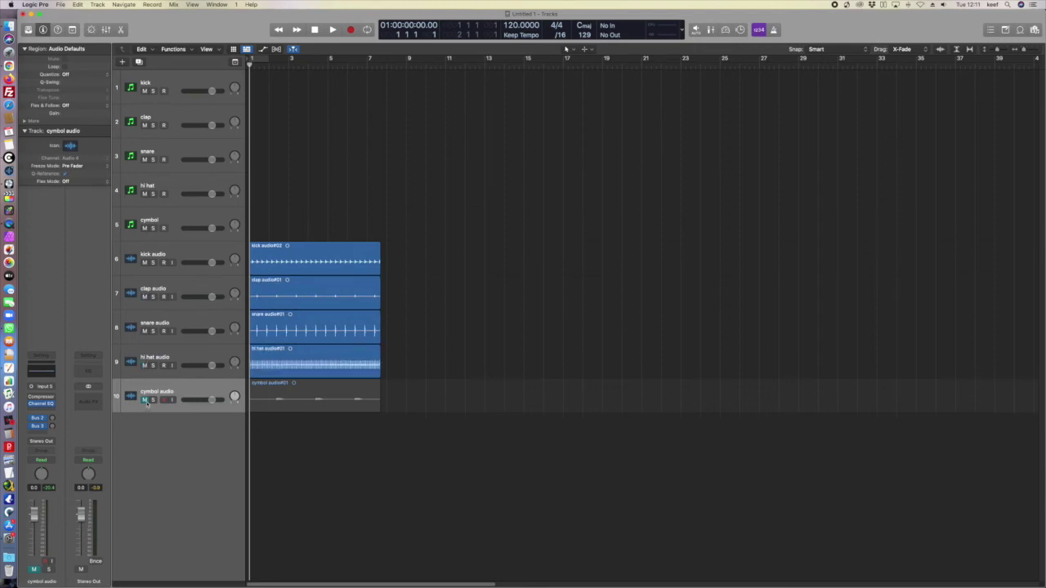
{"action": "left_click", "coordinate": [144, 399]}
{"action": "key", "text": "space"}
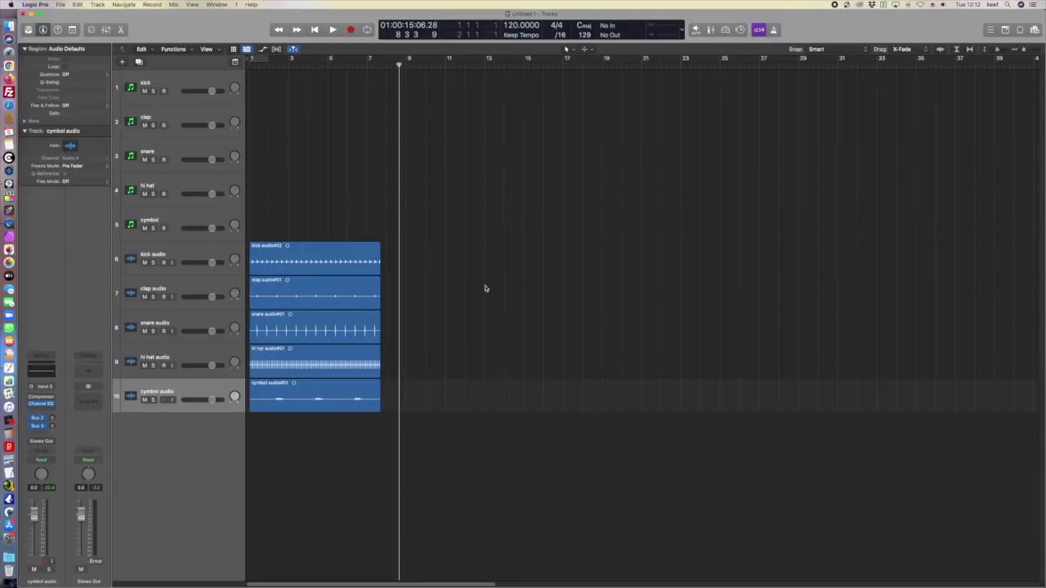
Select all five recorded drum regions and move them together about half a beat later on the timeline
{"action": "left_click_drag", "start_coordinate": [346, 227], "coordinate": [347, 422]}
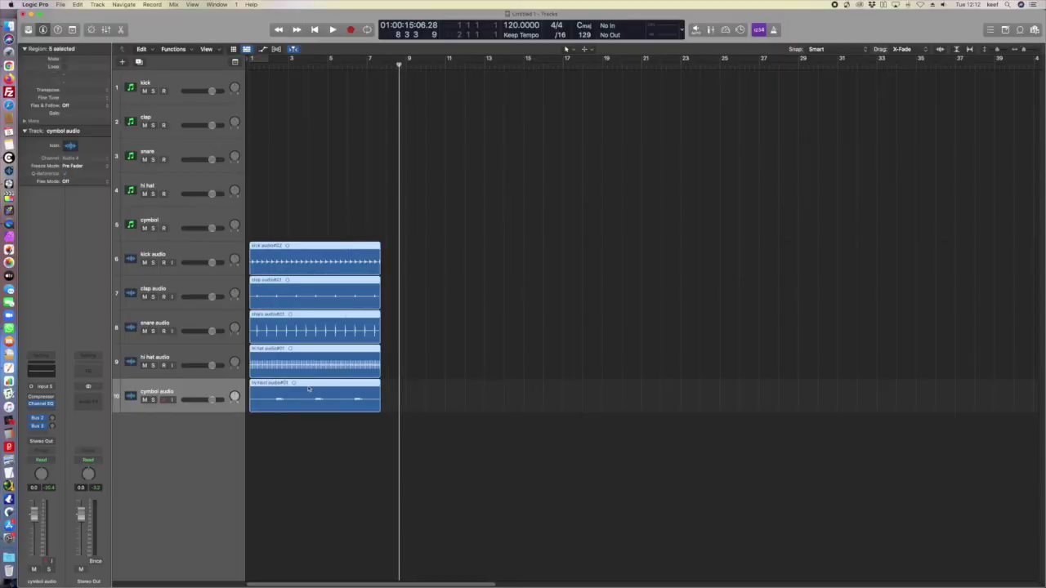
{"action": "left_click", "coordinate": [1034, 50]}
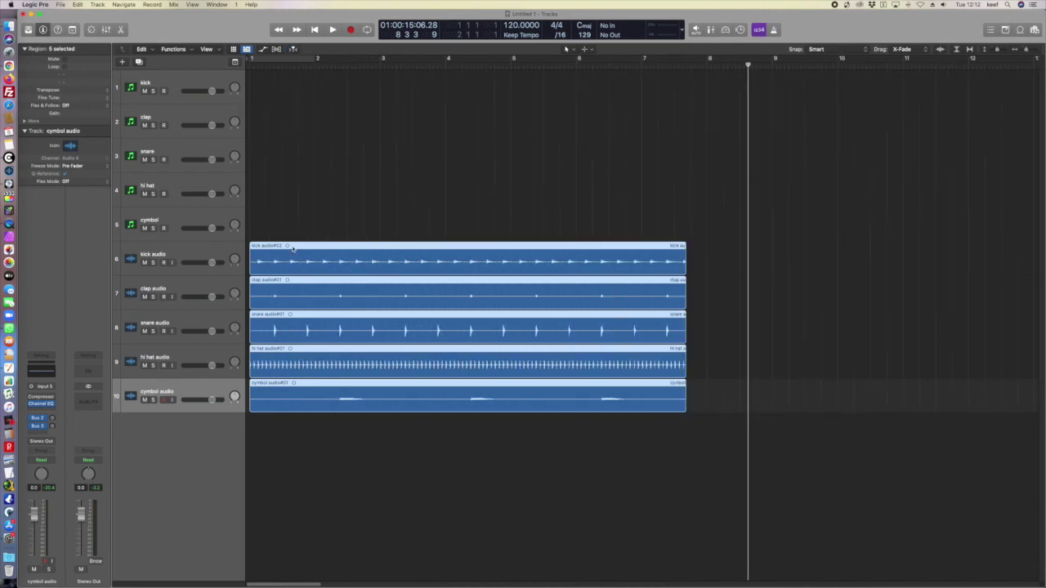
{"action": "left_click_drag", "start_coordinate": [297, 247], "coordinate": [305, 247]}
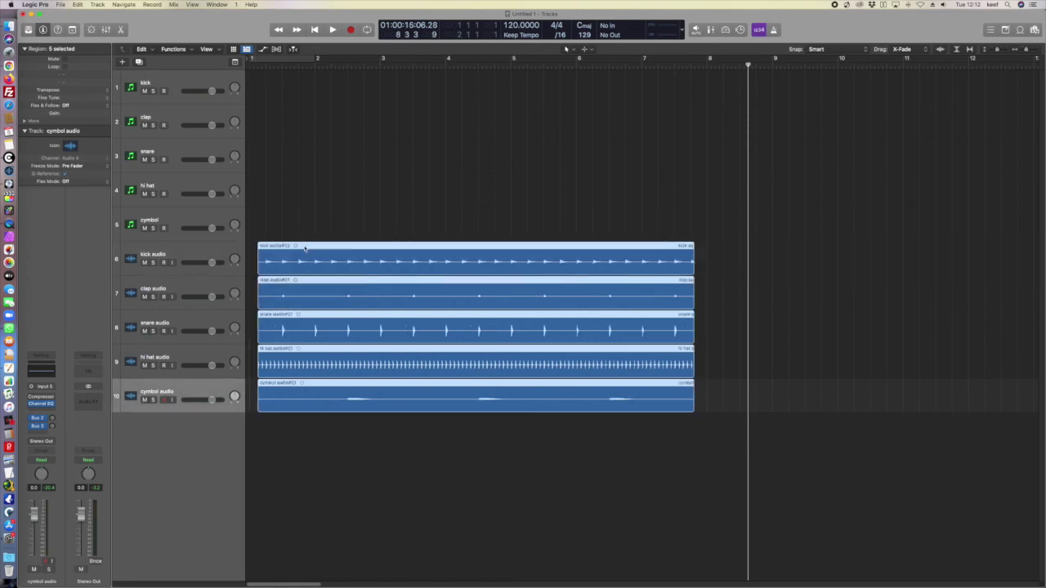